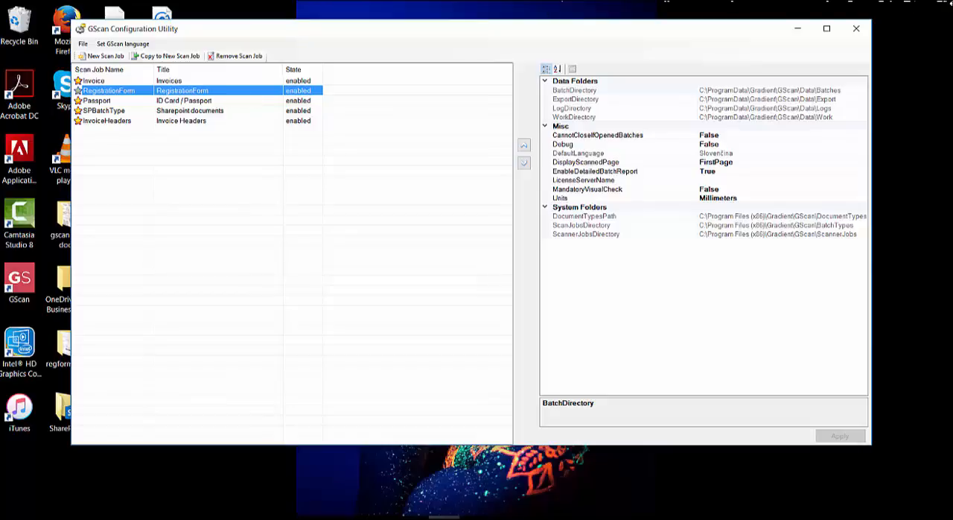
Step: Bring up the sample workshop registration form image to view its fields
click(382, 517)
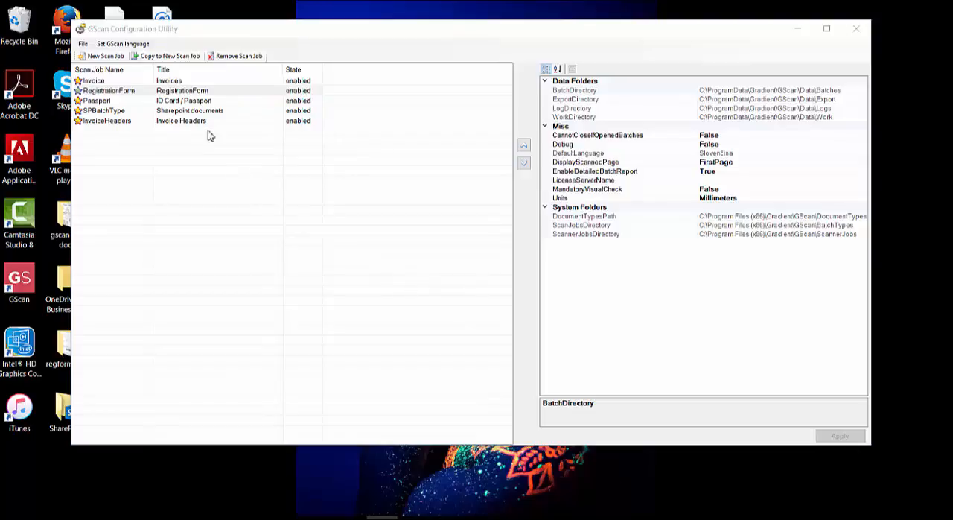
click(202, 93)
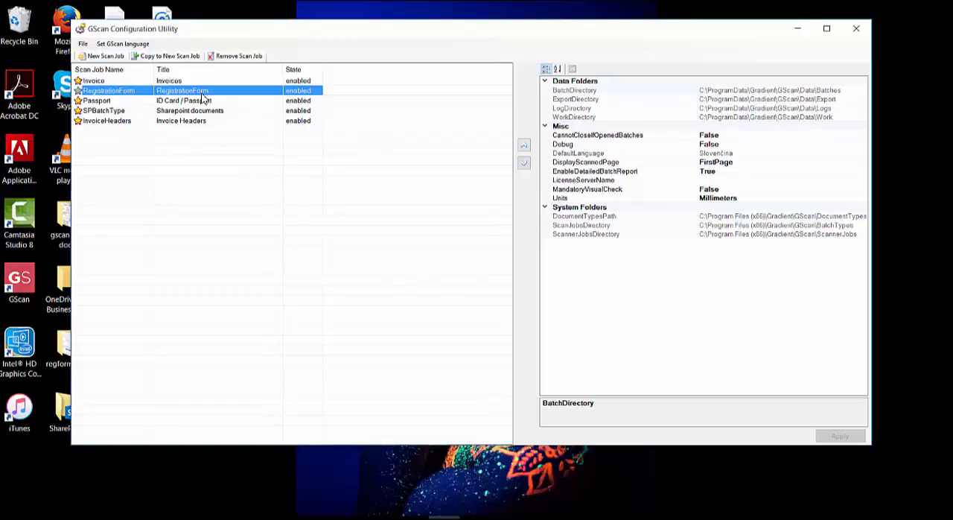
click(409, 515)
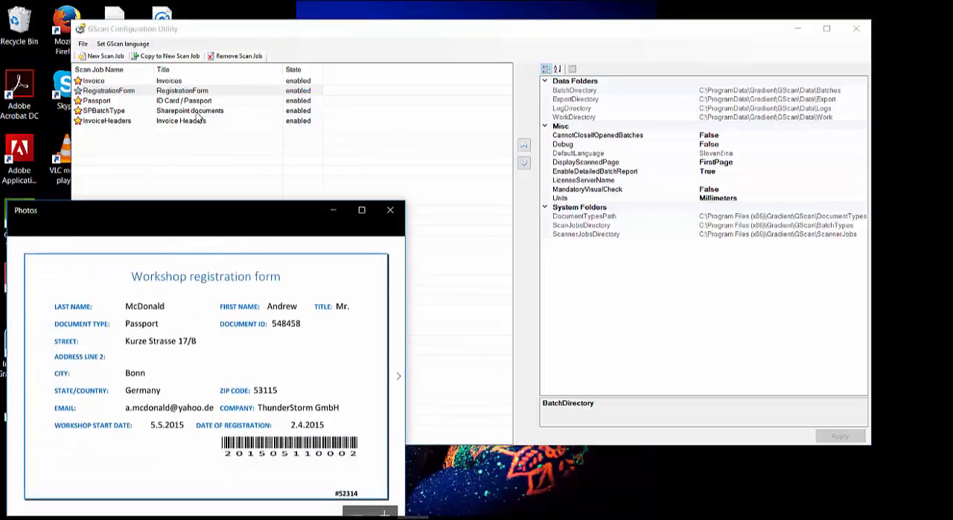
Step: Copy the RegistrationForm scan job to a new scan job saved as RegistrationForm_FR
click(198, 92)
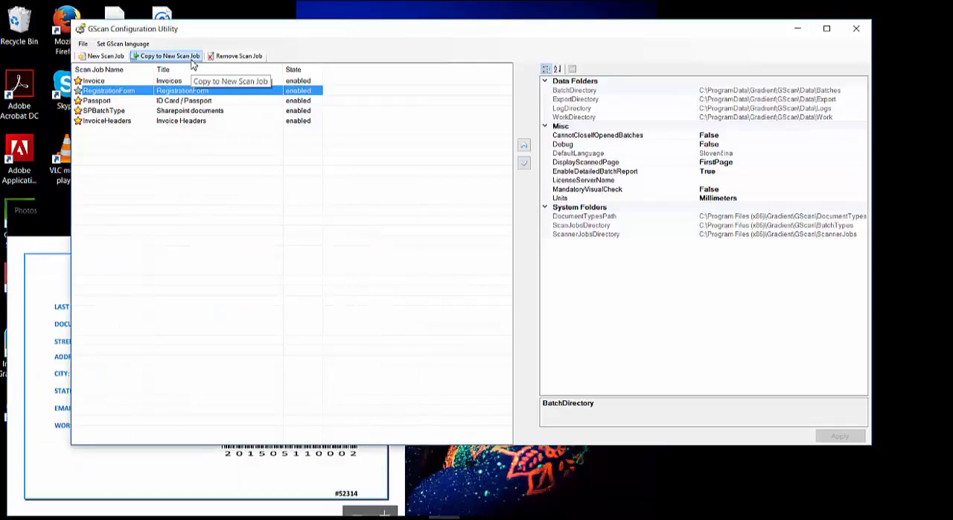
click(191, 62)
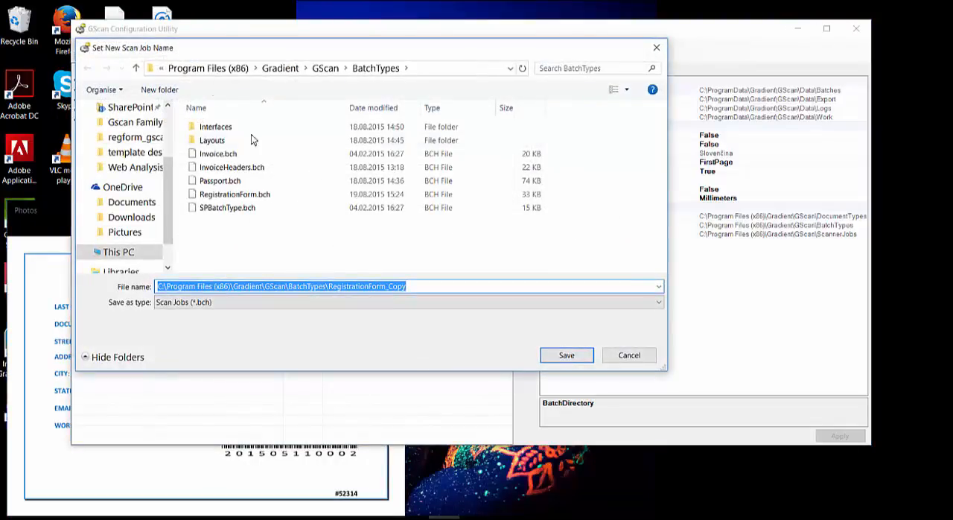
click(387, 285)
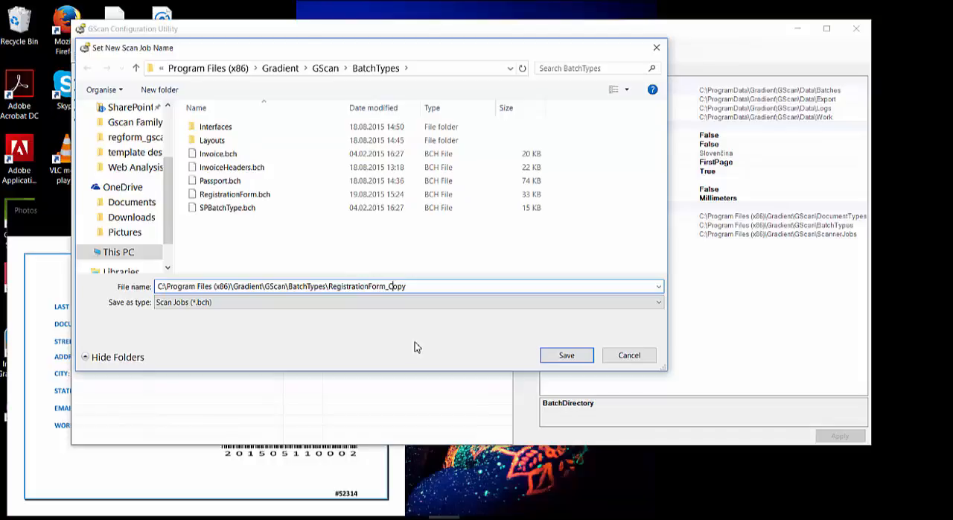
key(shift+End)
text(F)
click(567, 355)
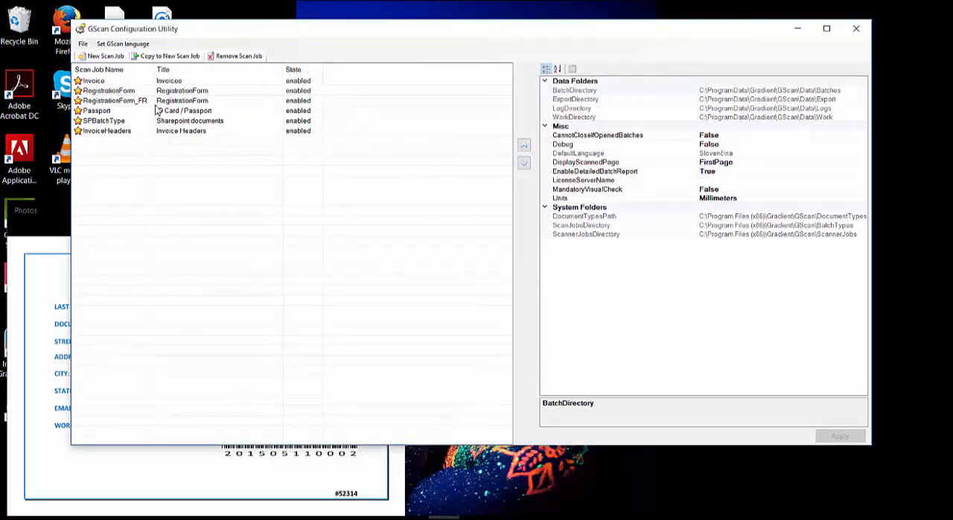
Step: Open the RegistrationForm_FR scan job and set its title to "RegistrationForm - FR"
click(144, 102)
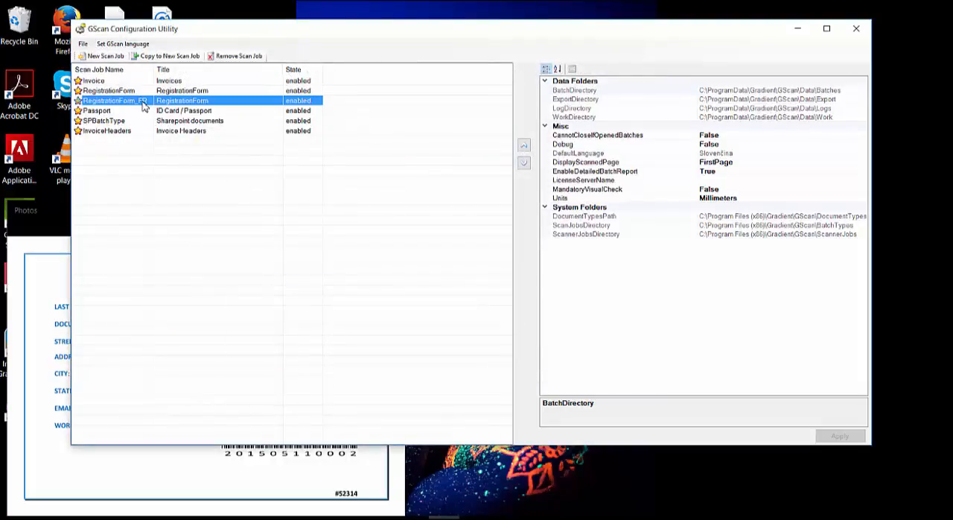
double_click(173, 104)
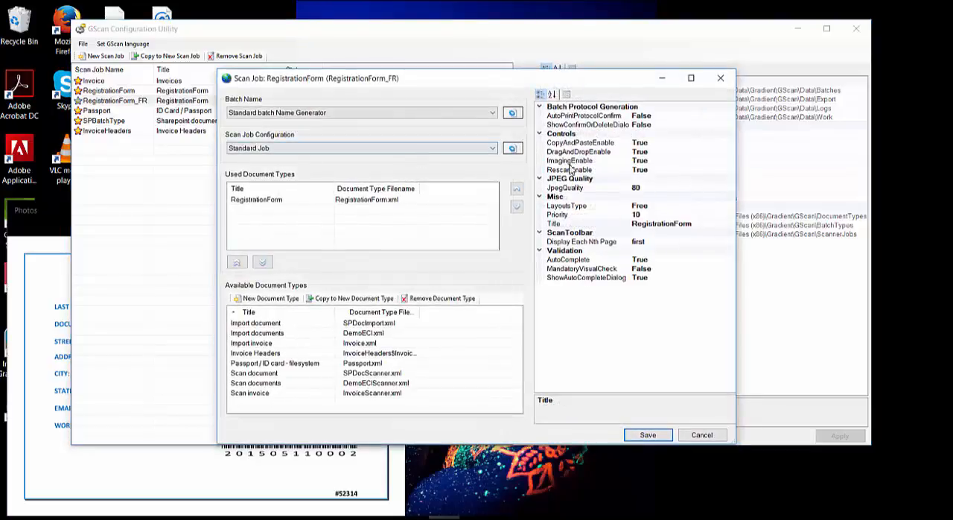
click(708, 226)
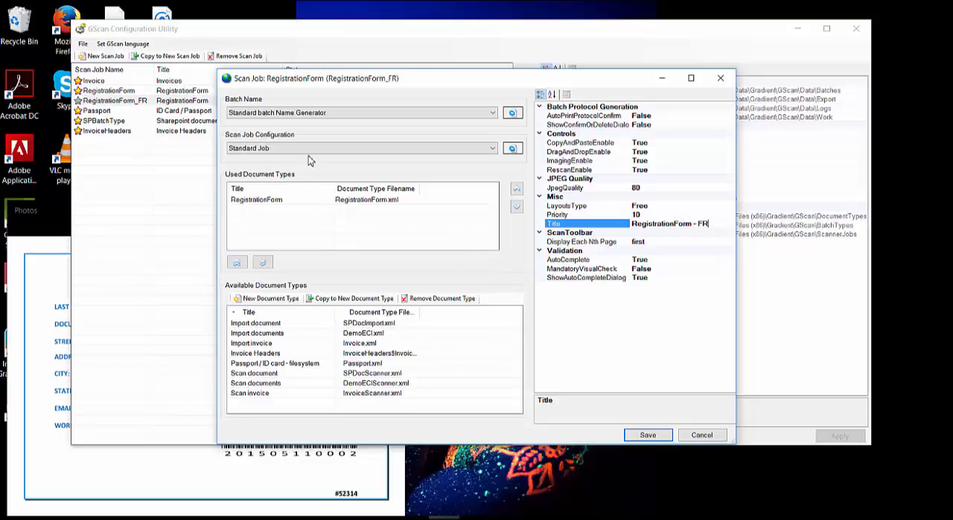
Step: Open the Standard Job configuration of this scan job and enable form recognition
click(512, 149)
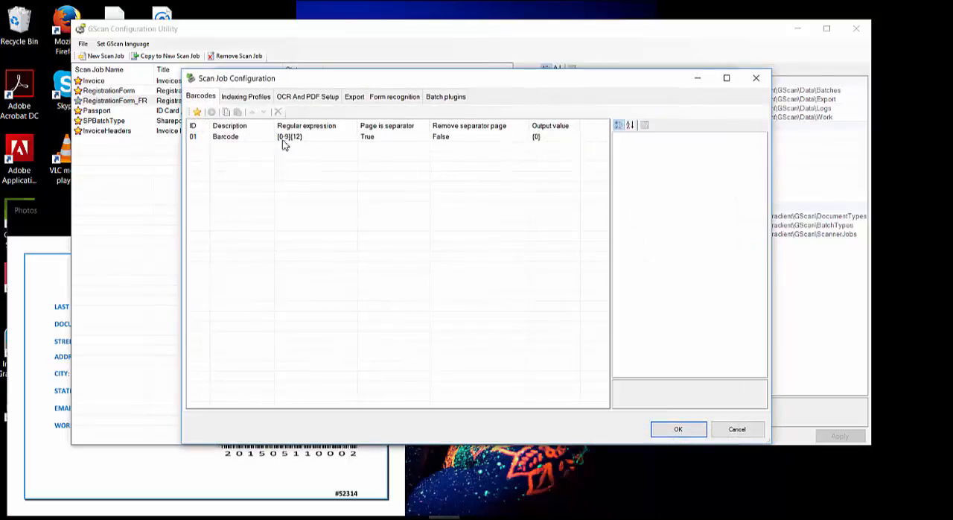
click(406, 102)
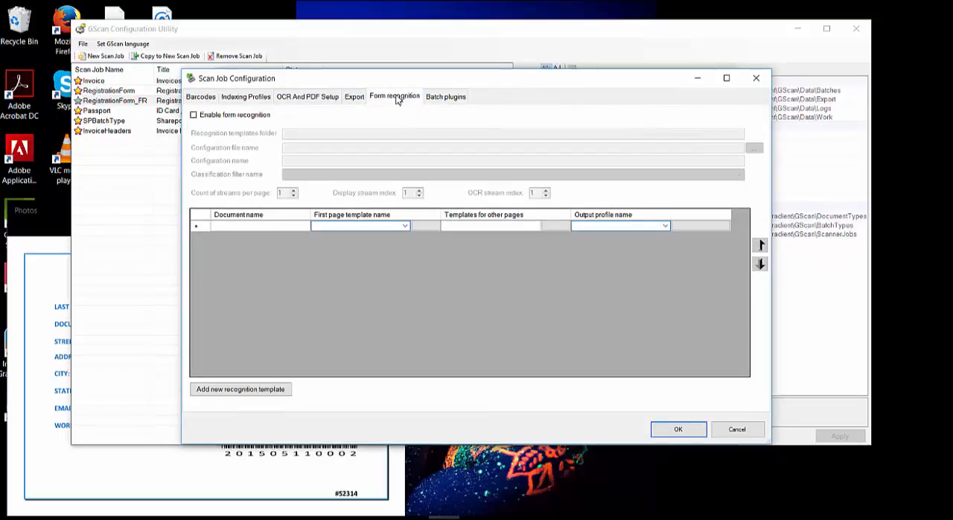
click(195, 115)
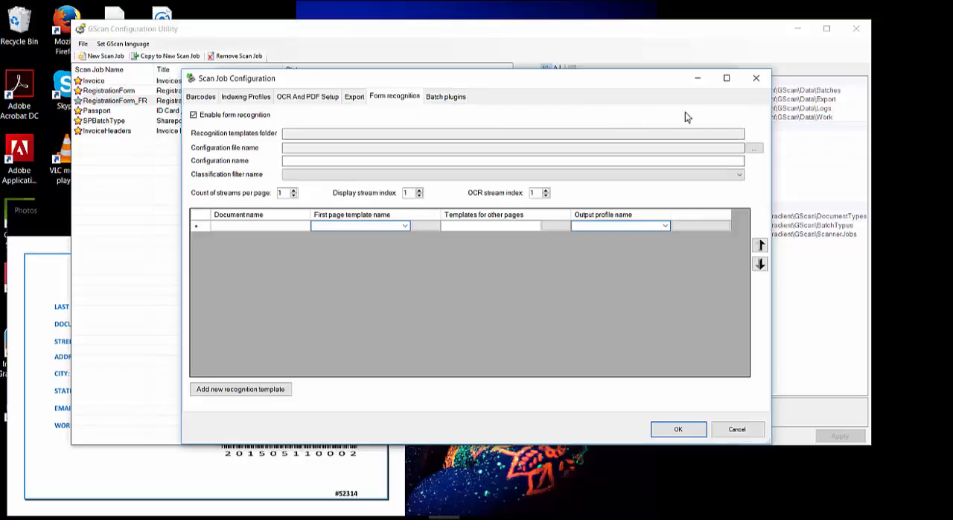
Step: Start choosing the recognition configuration file and browse to the GScan\DocumentTypes\Interfaces\IDCapture folder
click(755, 149)
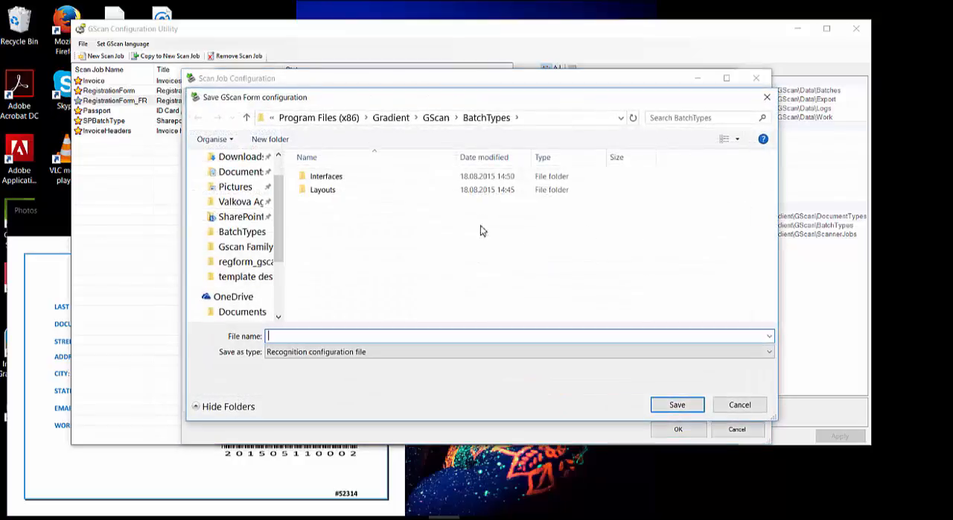
click(442, 119)
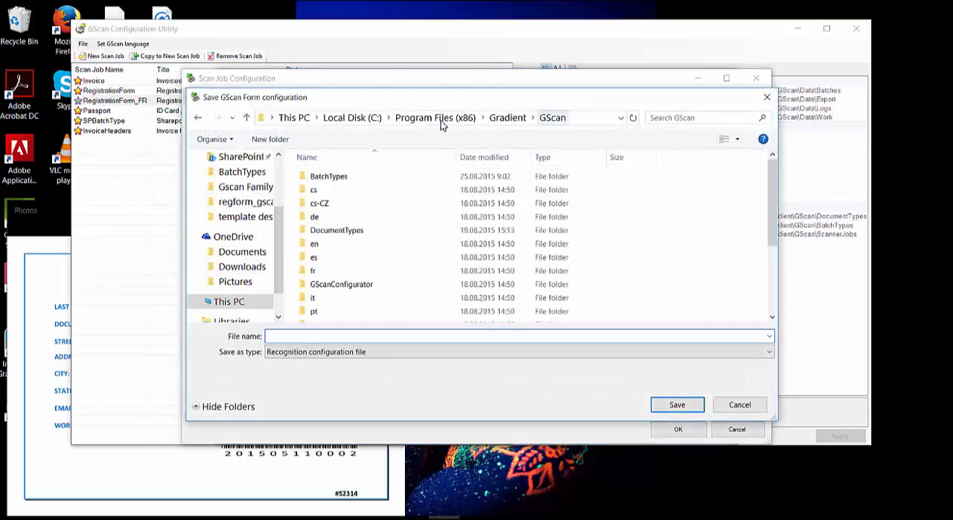
double_click(353, 232)
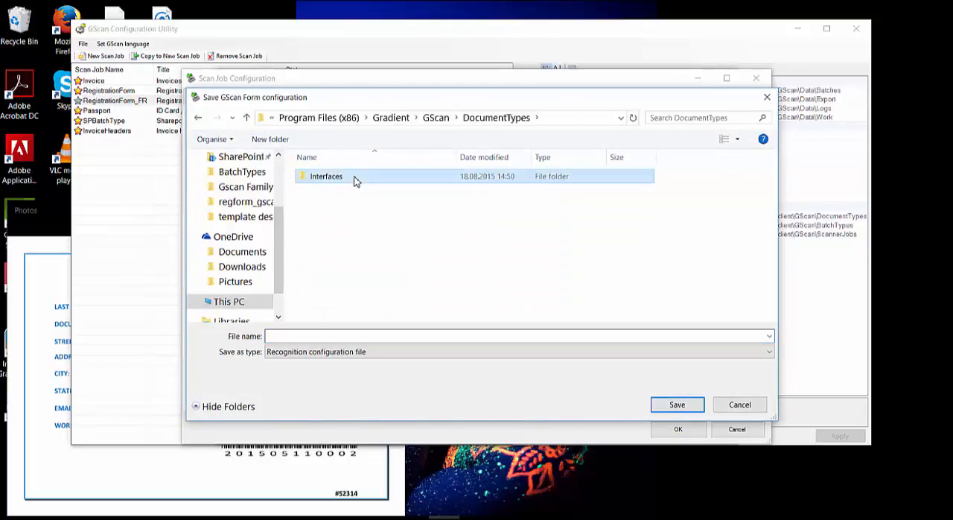
double_click(355, 178)
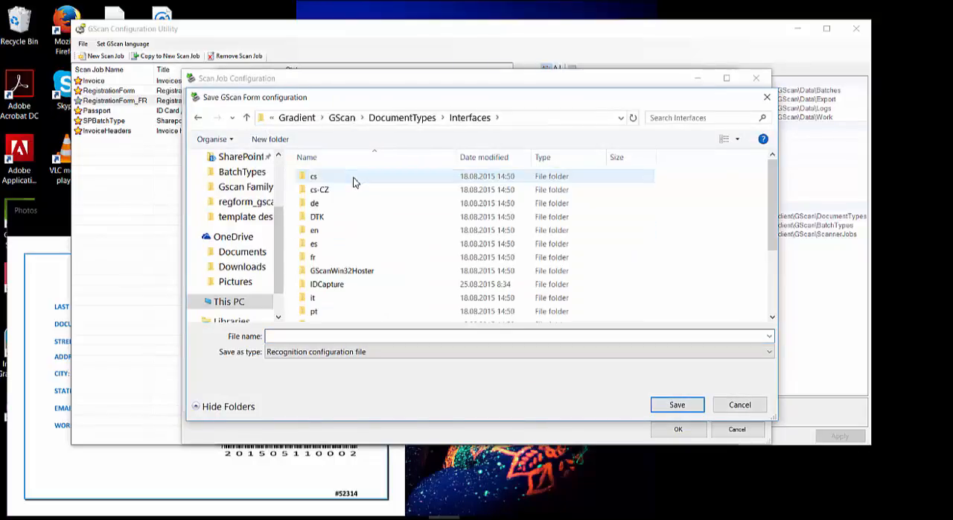
double_click(342, 284)
scroll(356, 268, down, 2)
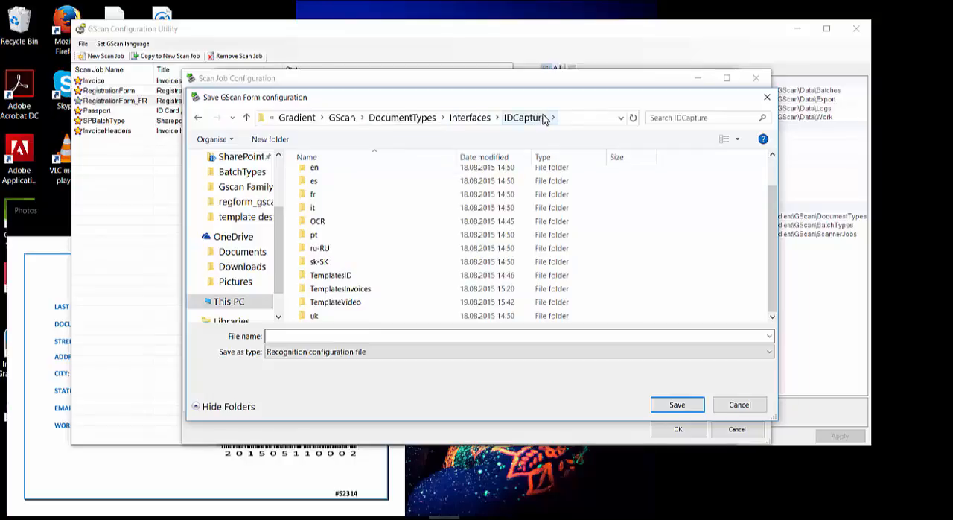
Step: Create a new folder named TemplateRegForm inside the IDCapture folder
right_click(667, 280)
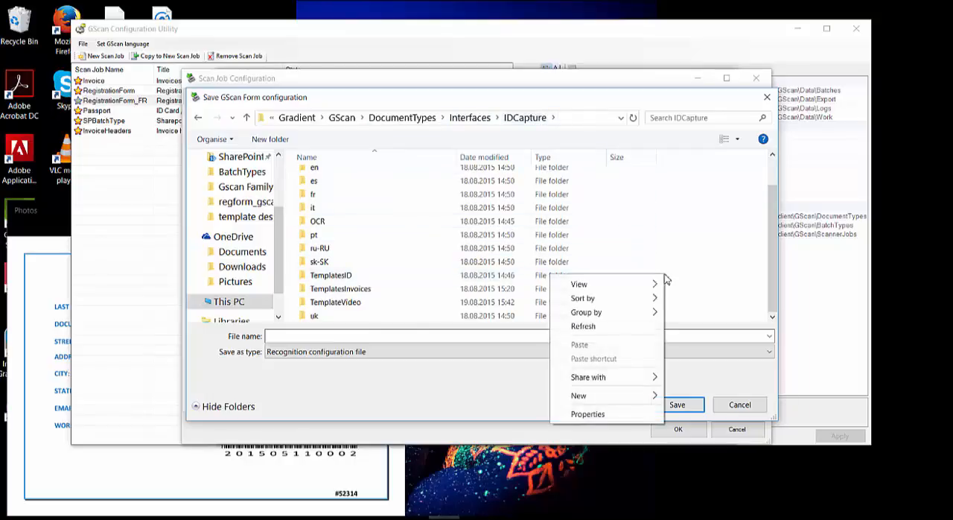
mouse_move(636, 396)
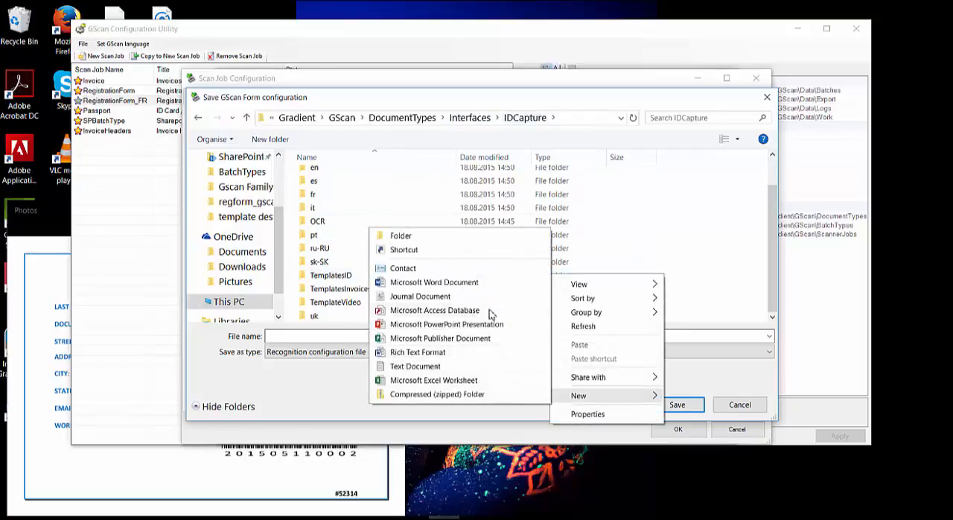
click(412, 237)
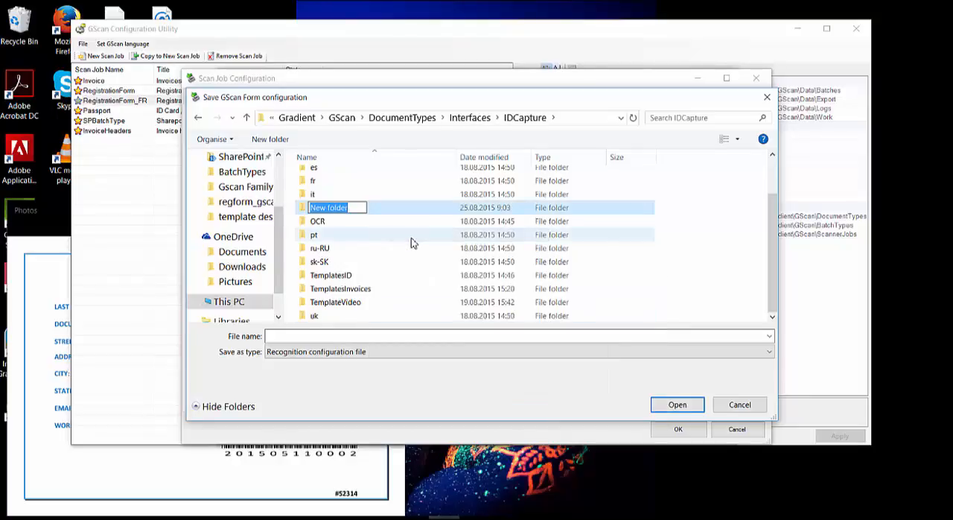
text(Templa)
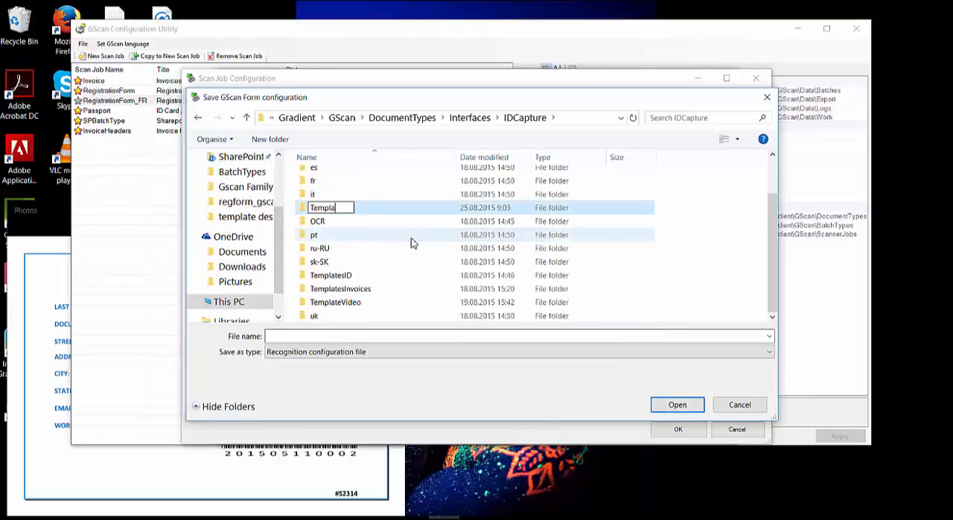
text(teRegForm)
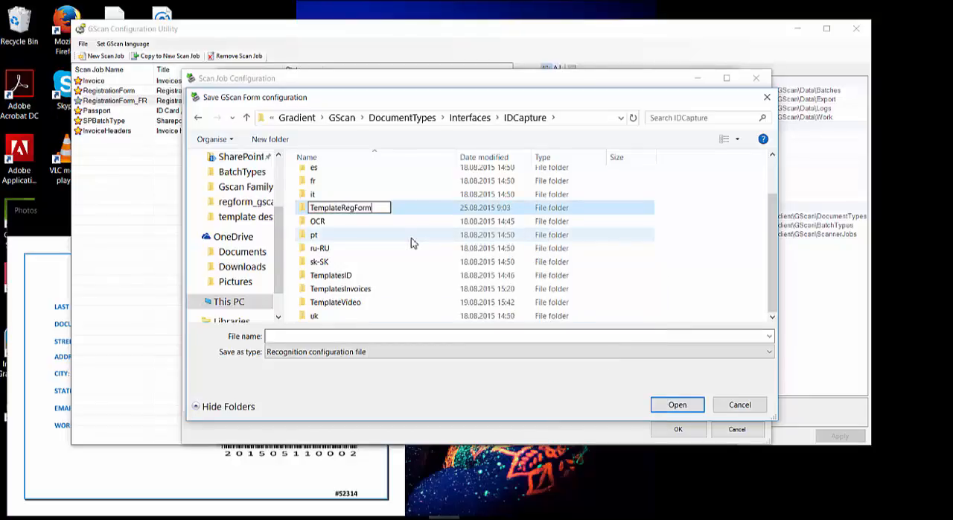
key(Return)
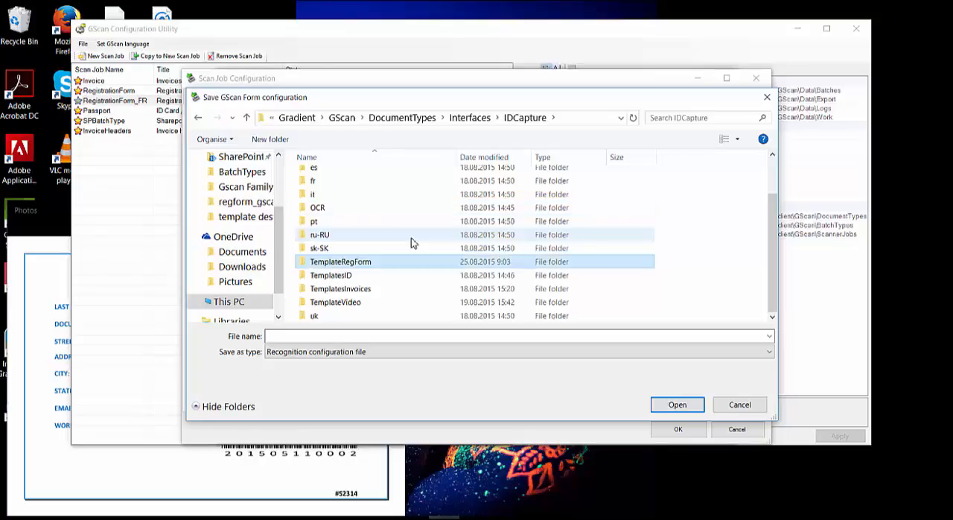
Step: Save the recognition configuration file as RegistrationForm in the IDCapture folder, declining to copy templates and configurations
click(434, 336)
text(RegistrationForm)
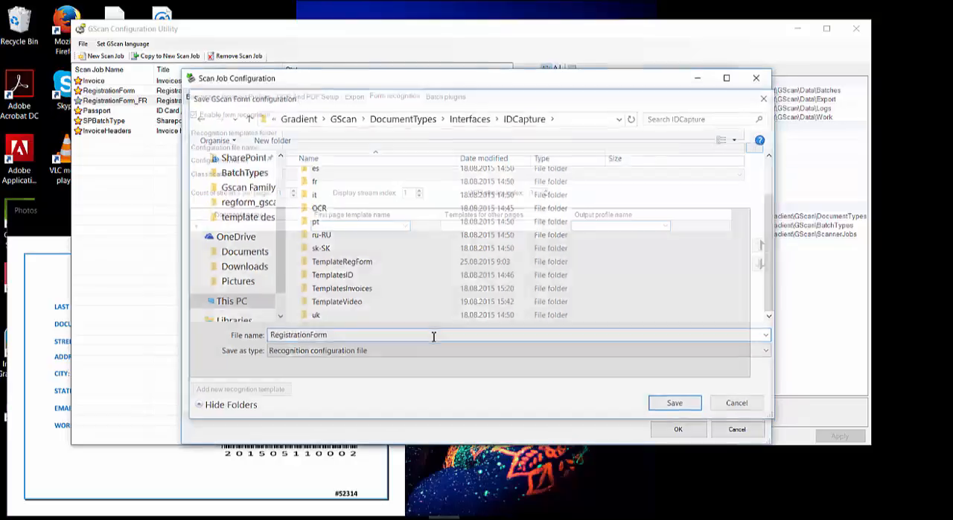
key(Return)
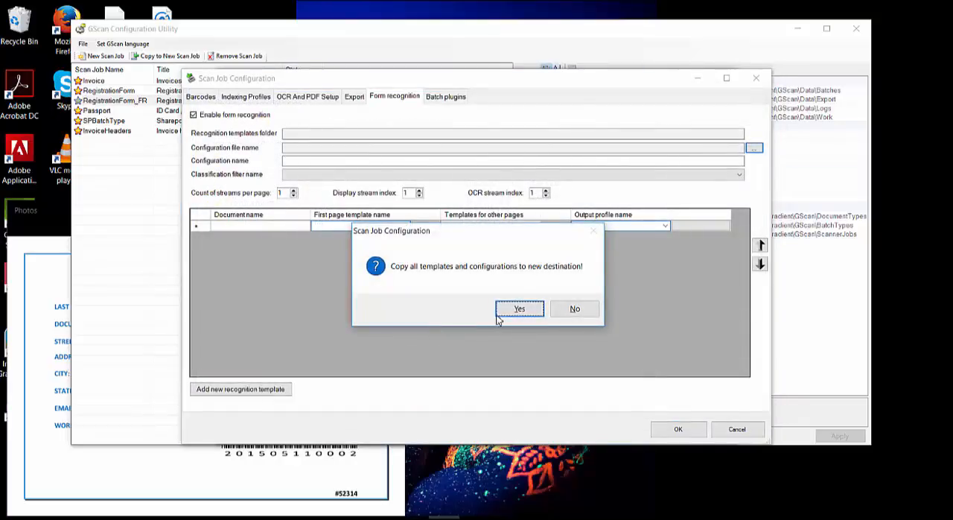
click(563, 309)
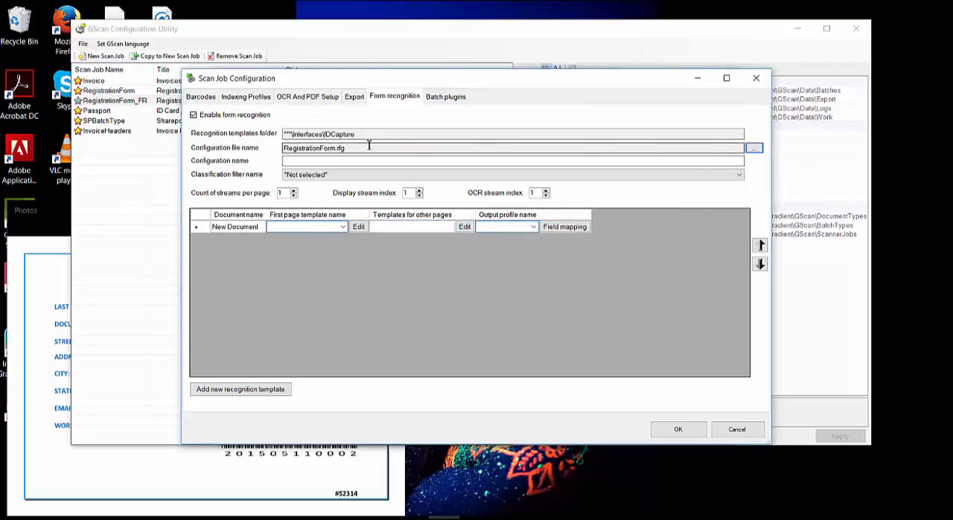
Step: Add a new recognition template with the file name RegForm
click(266, 391)
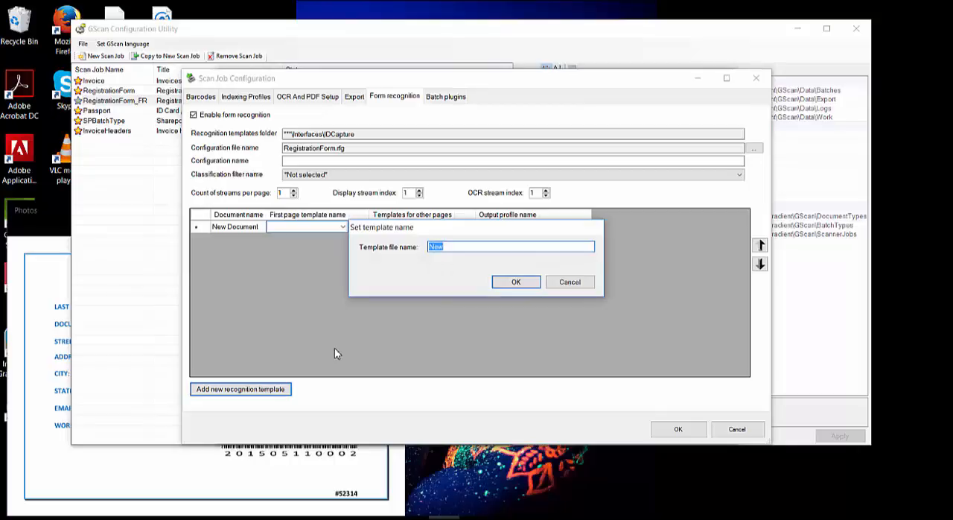
text(RegForm)
click(513, 282)
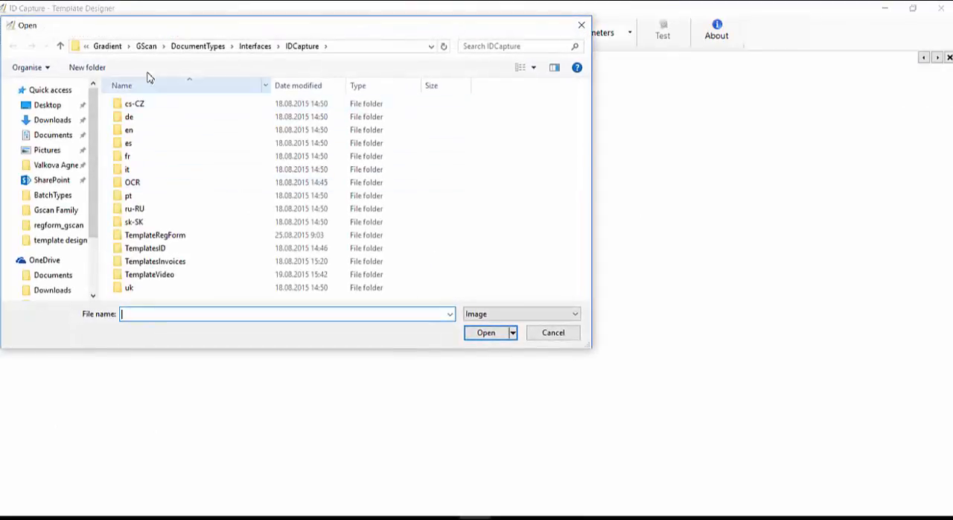
Step: Load the RegForm1 image from the regform_gscan folder as the template's background form
click(52, 225)
click(143, 135)
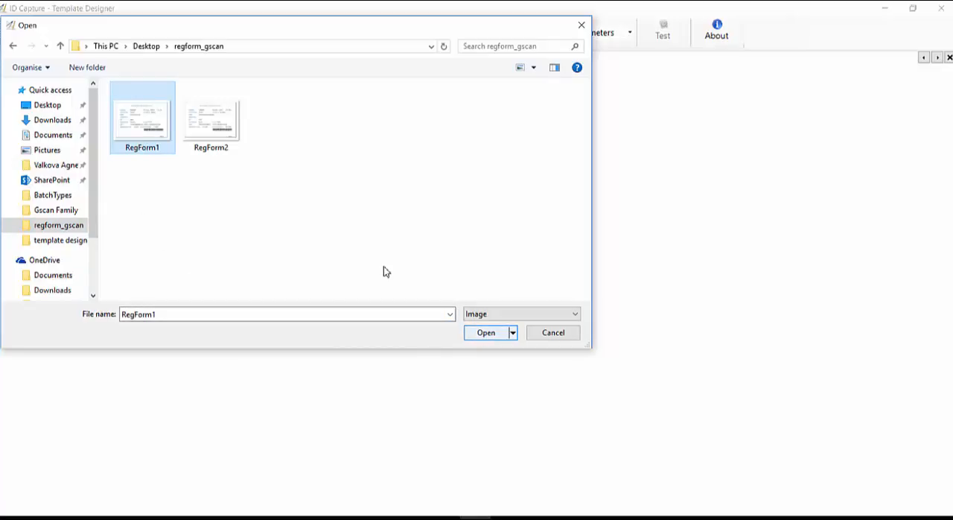
key(Return)
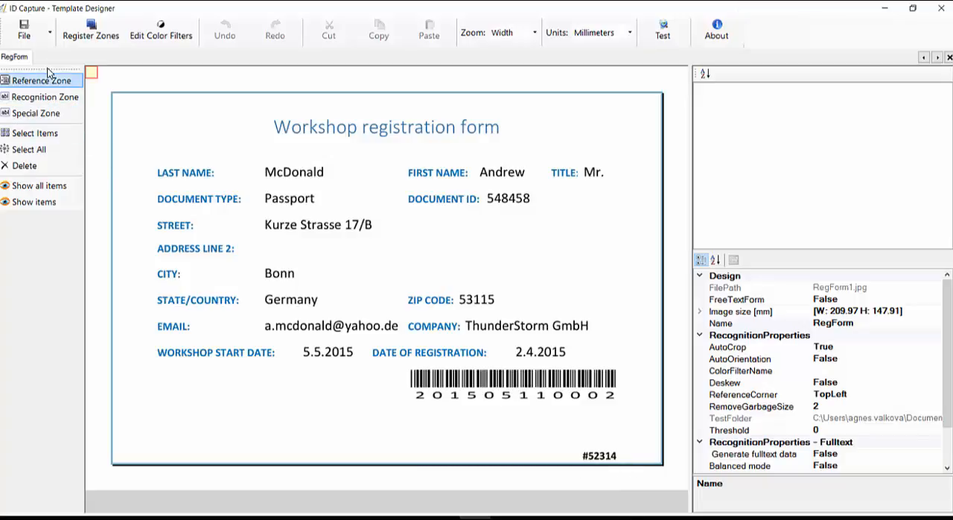
Step: Draw a reference zone about 46.6 mm wide around the # form number at the form's lower right corner
click(67, 82)
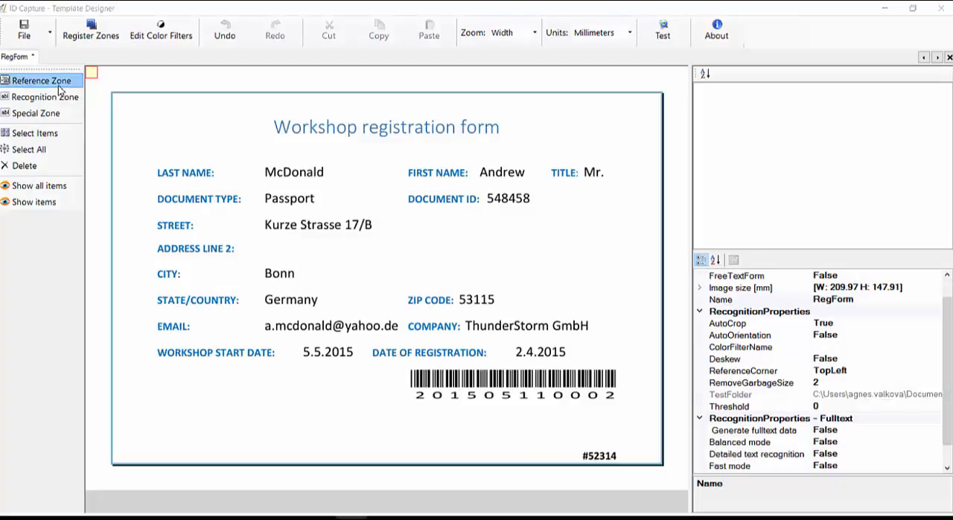
click(61, 83)
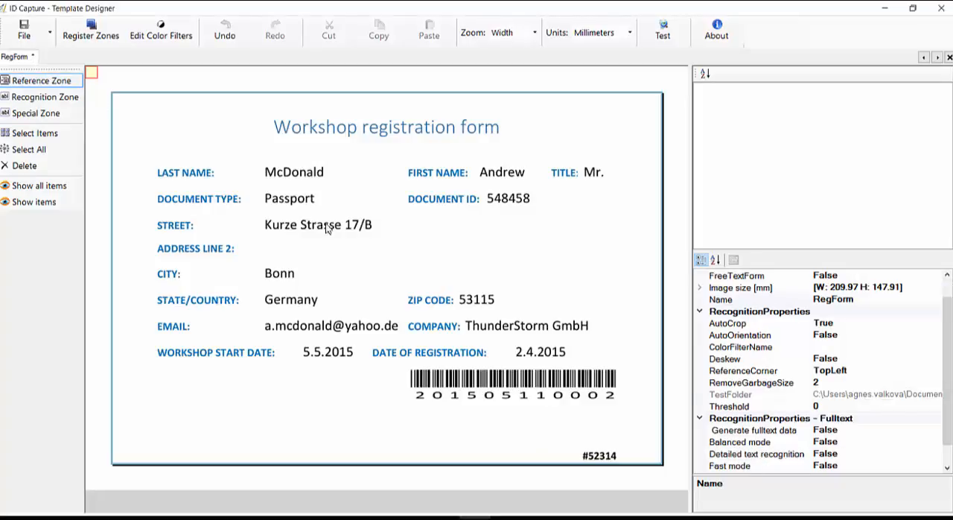
drag(538, 419, 673, 486)
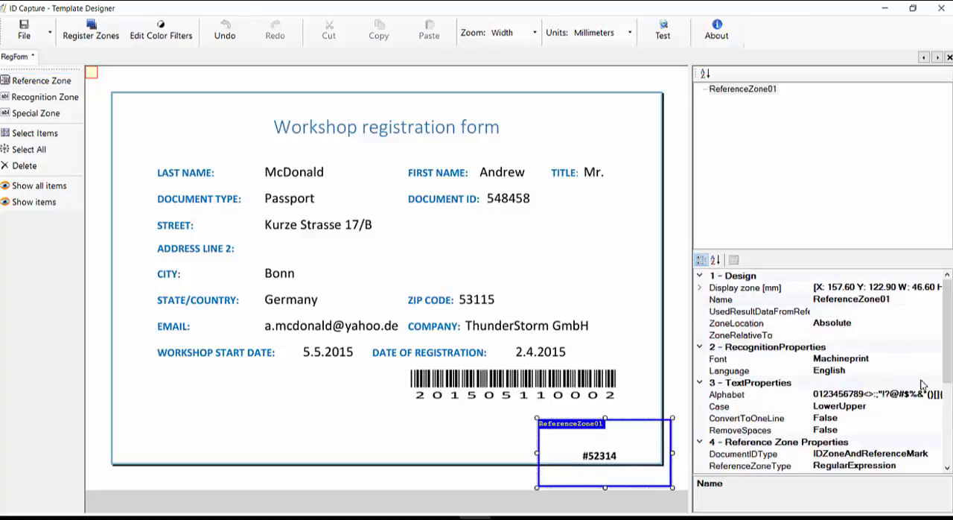
Step: Define a regular expression for the form number's reference zone and register the zone
scroll(946, 372, down, 2)
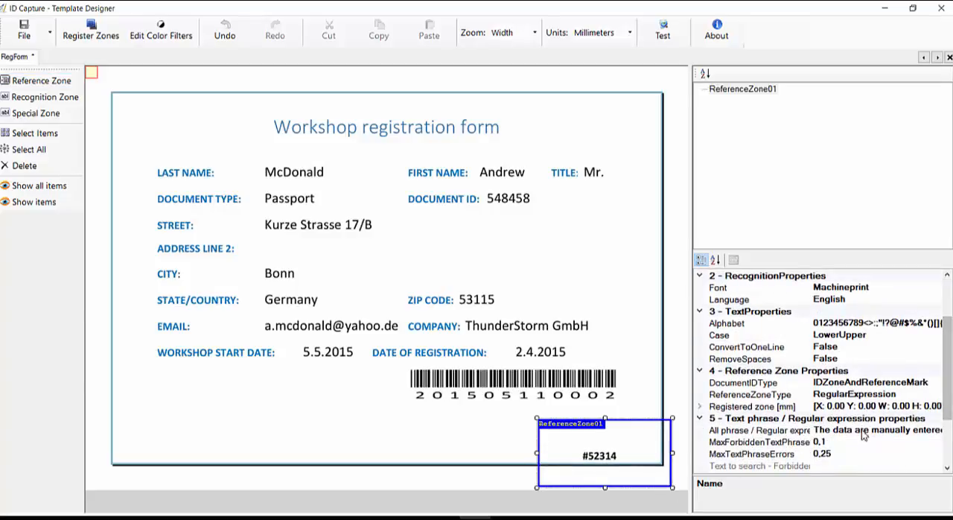
click(862, 430)
click(928, 431)
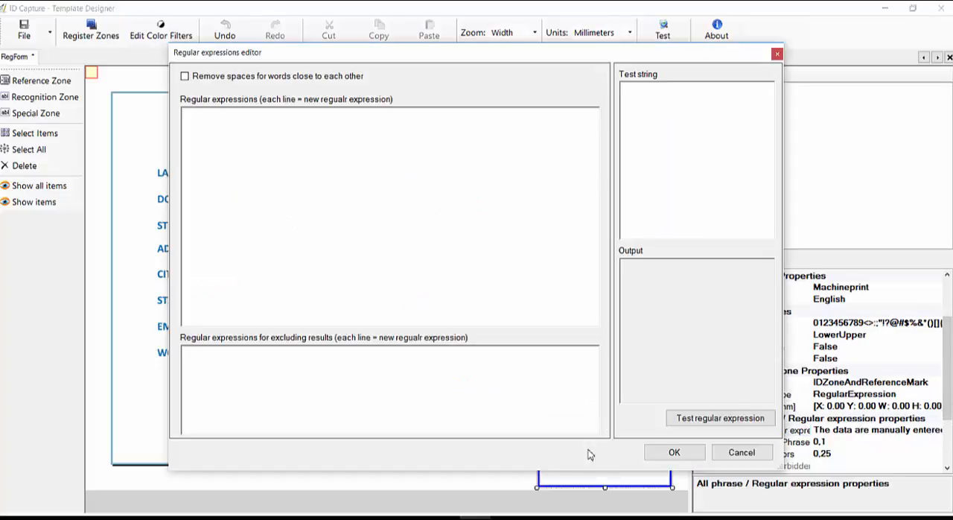
drag(596, 471, 603, 442)
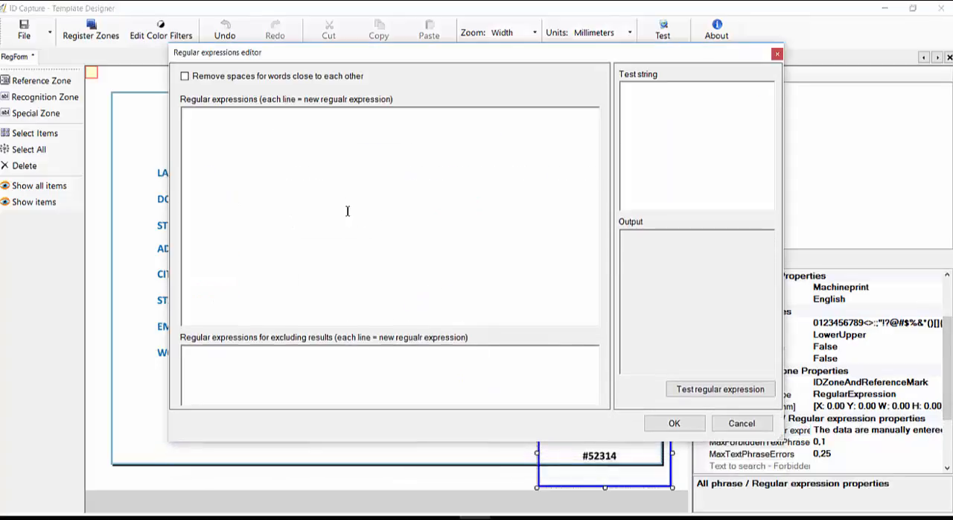
click(238, 129)
click(686, 424)
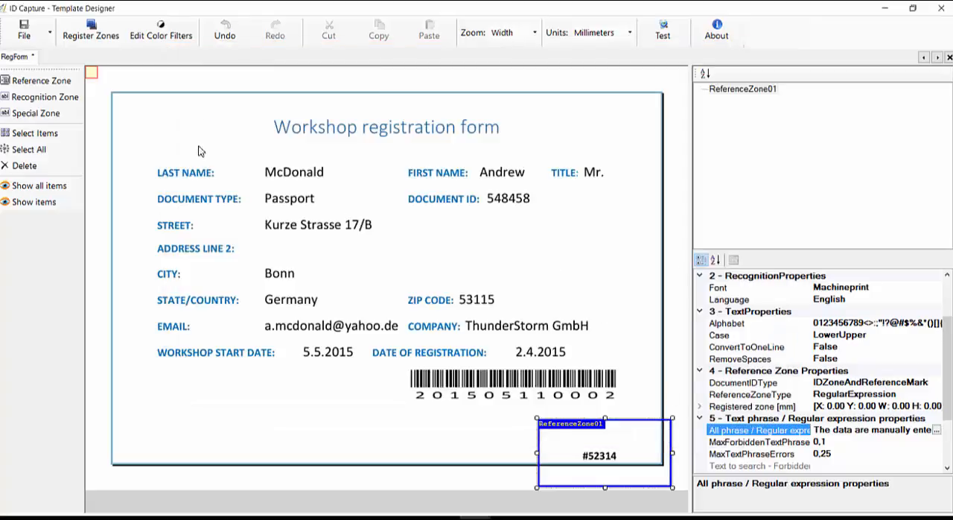
click(88, 38)
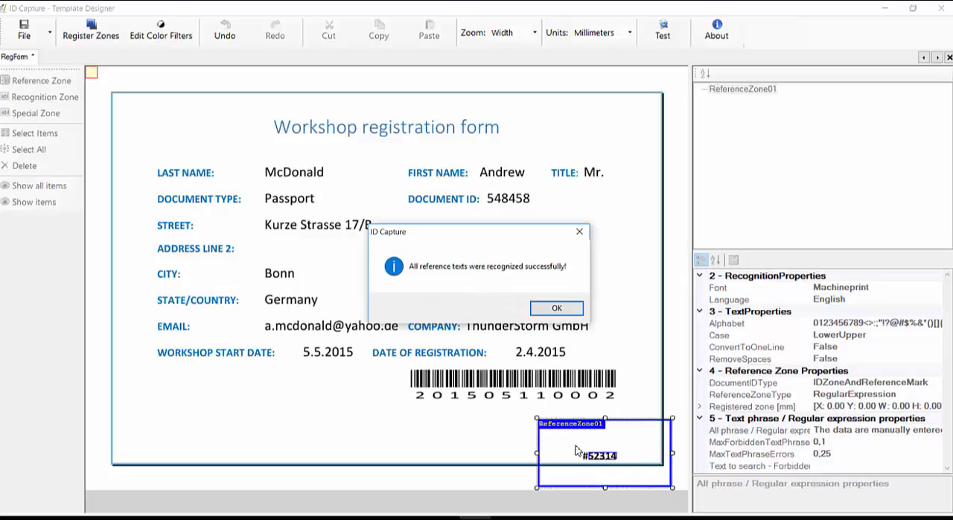
click(569, 313)
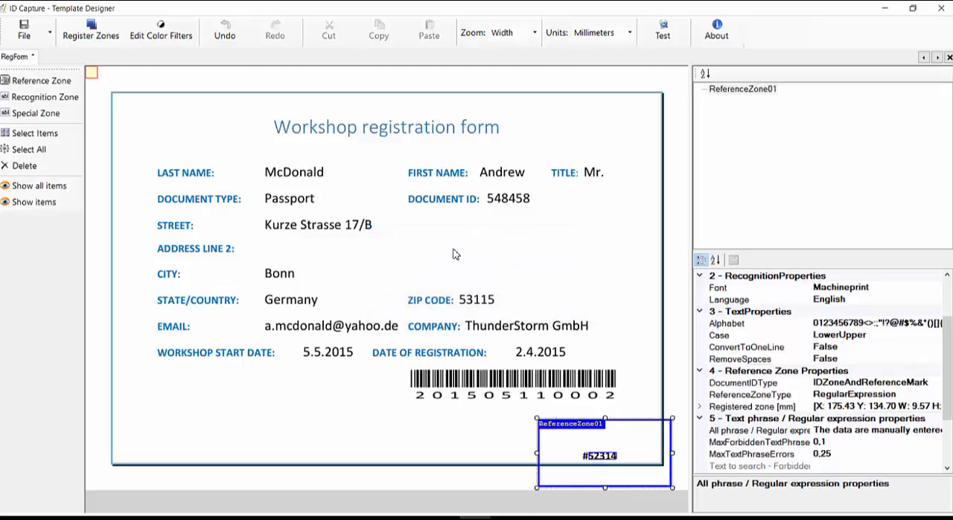
Step: Register a new reference zone about 55.1 mm wide around the first word of the form title, using the regular expression Workshop
click(44, 80)
mouse_move(233, 79)
mouse_down()
mouse_move(268, 82)
mouse_move(390, 154)
mouse_move(391, 180)
mouse_up()
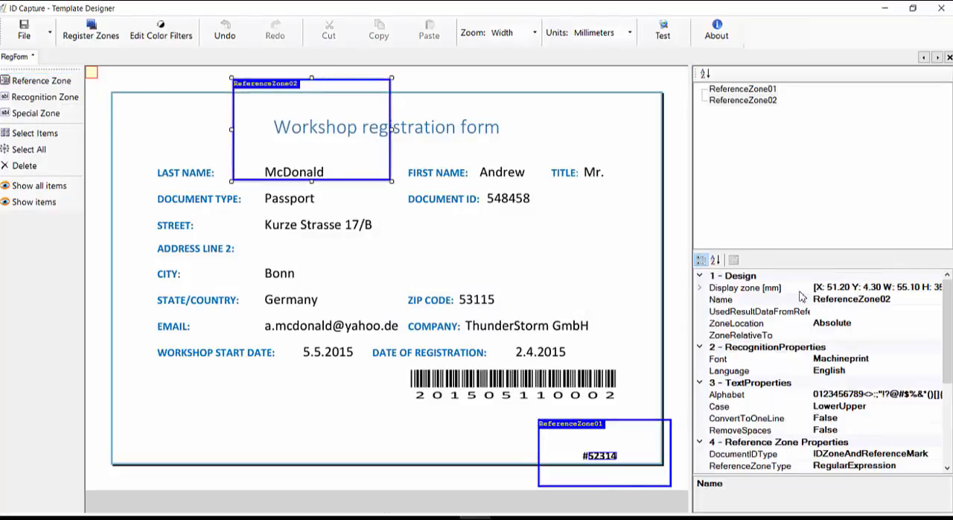
click(947, 454)
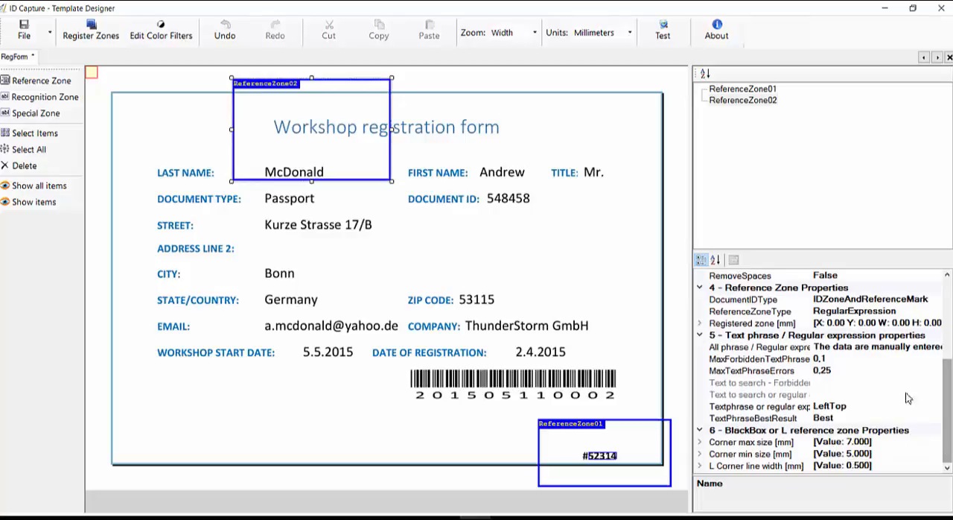
click(935, 349)
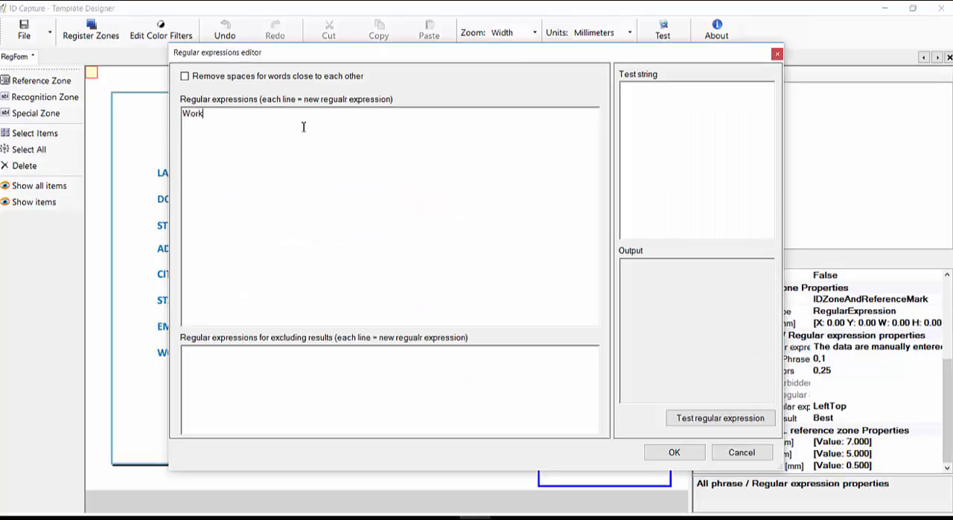
click(678, 454)
click(104, 35)
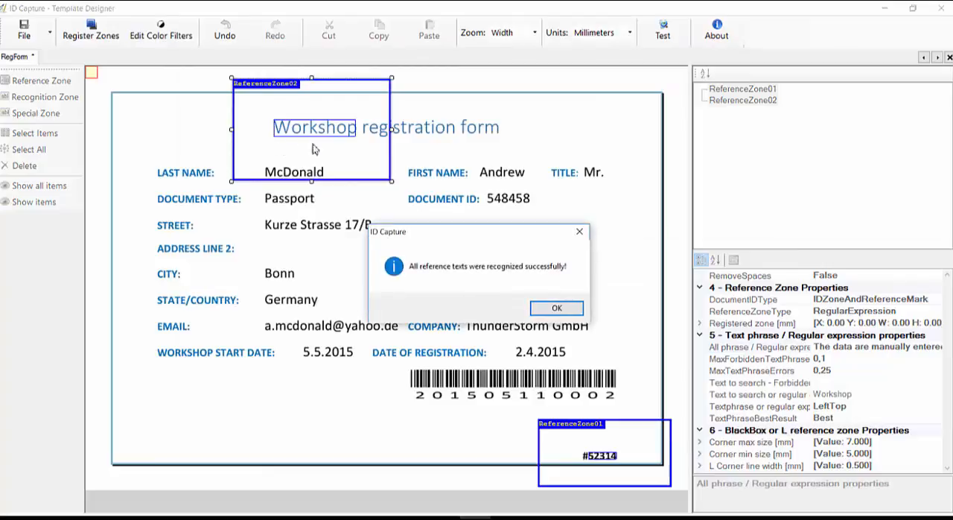
click(555, 307)
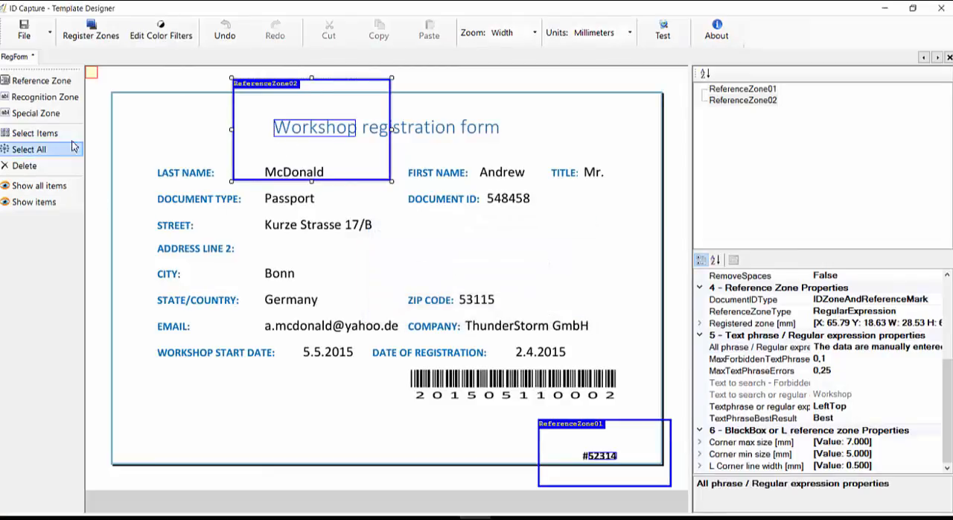
Step: Register a third reference zone about 62.1 mm wide around the WORKSHOP START DATE label, using the regular expression "start date"
click(57, 88)
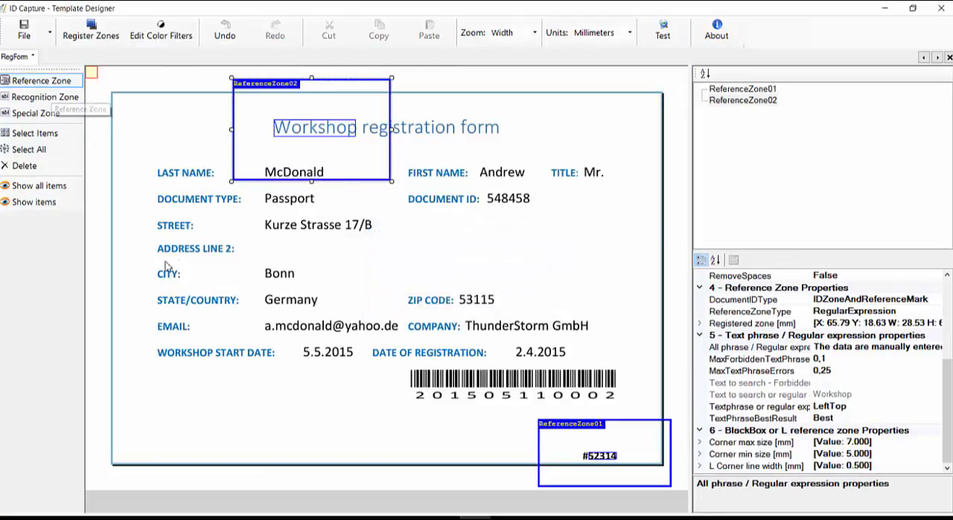
drag(149, 325, 326, 389)
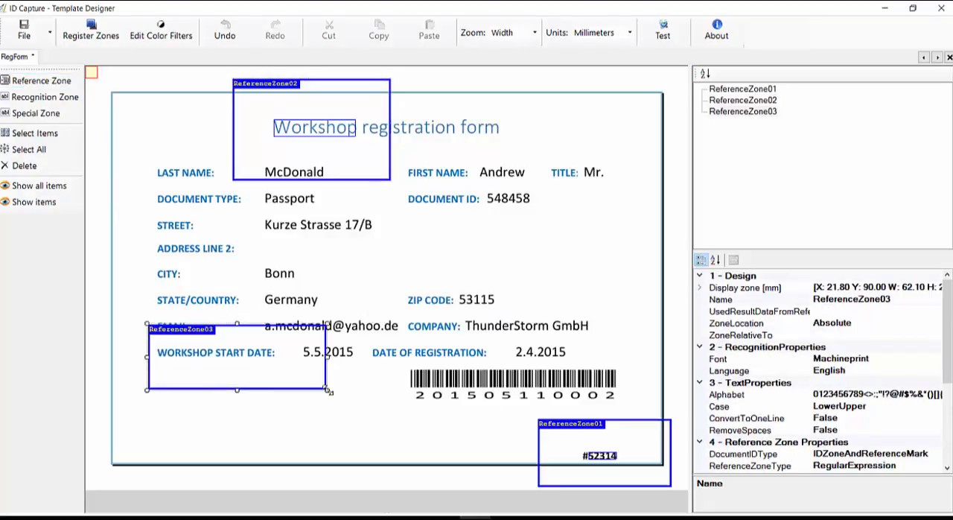
scroll(912, 348, down, 4)
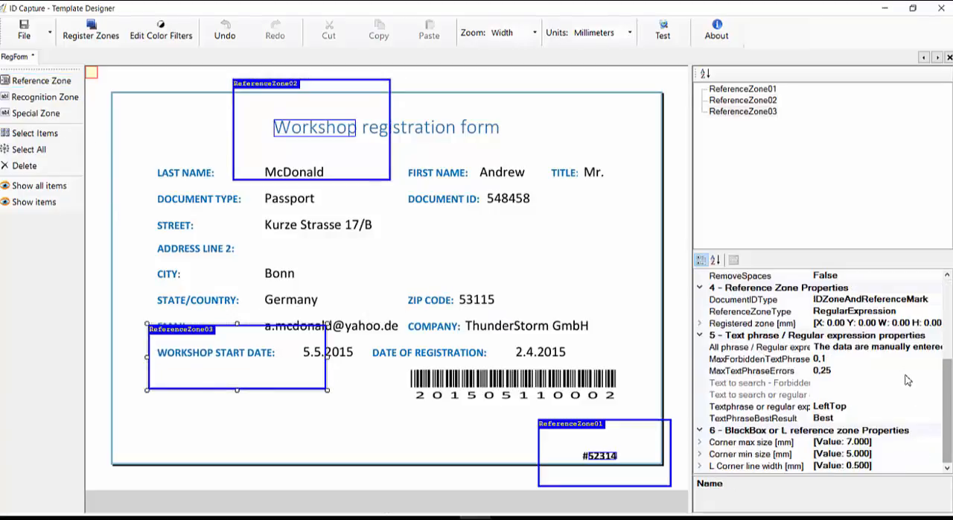
click(912, 348)
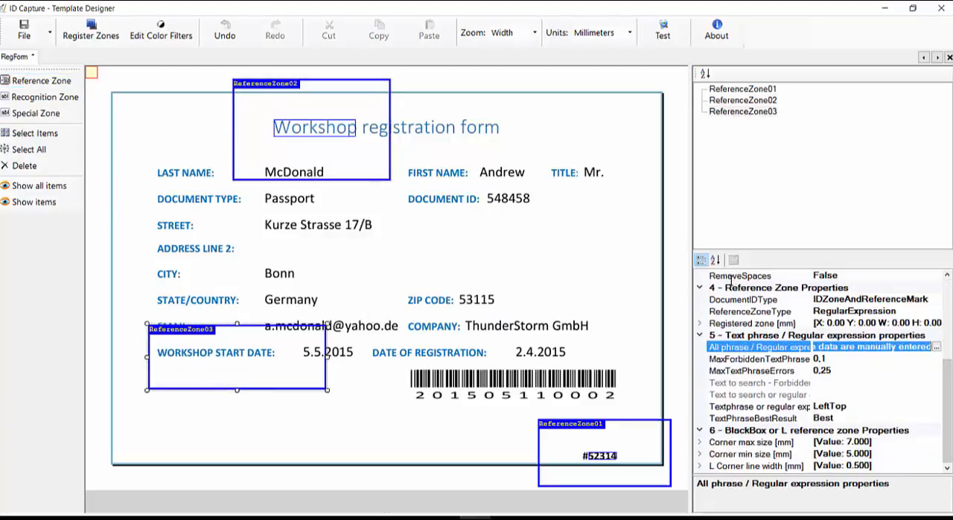
click(936, 347)
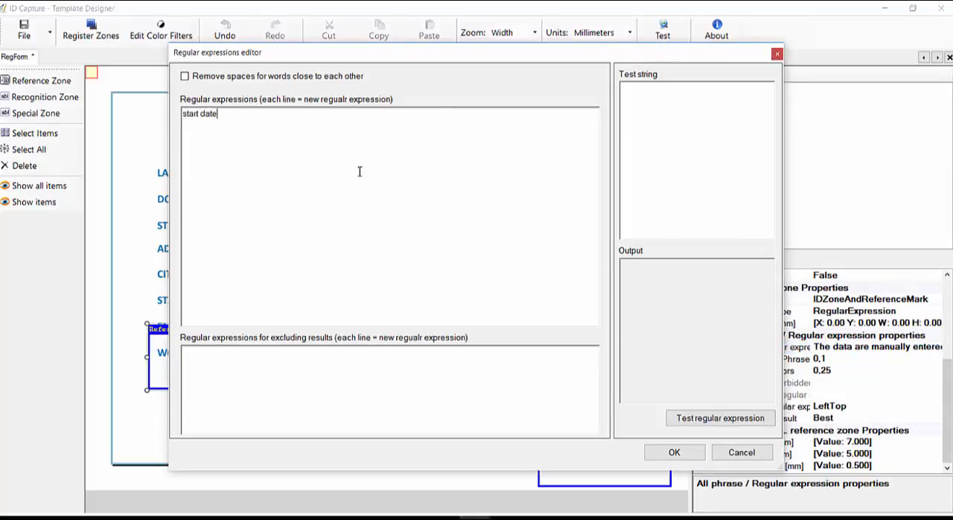
click(650, 449)
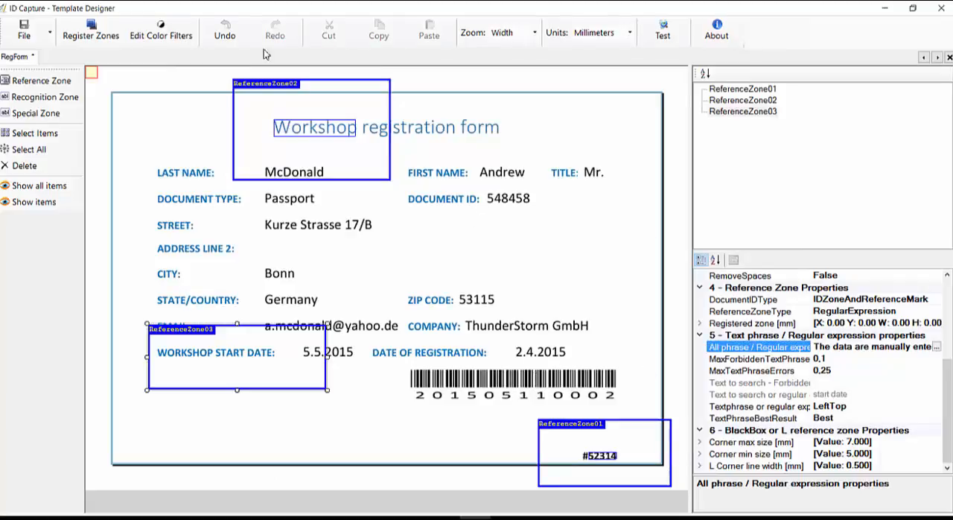
click(87, 33)
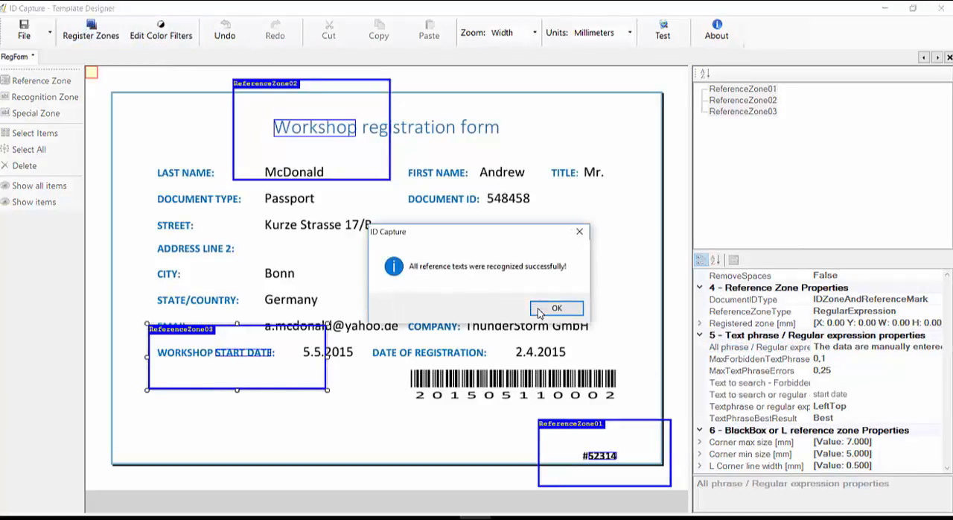
click(556, 308)
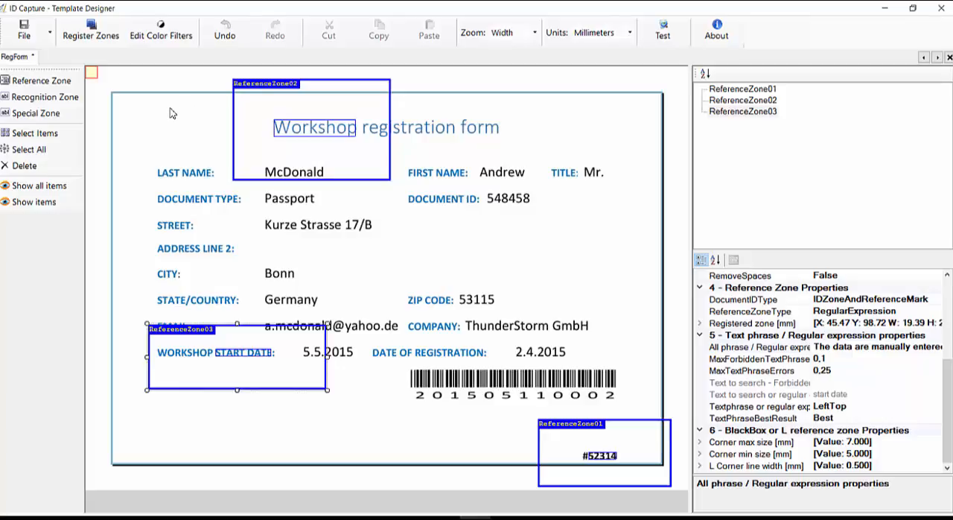
Step: Add a recognition zone about 56.9 mm wide over the last name value and name it Last Name
click(44, 97)
drag(228, 159, 390, 186)
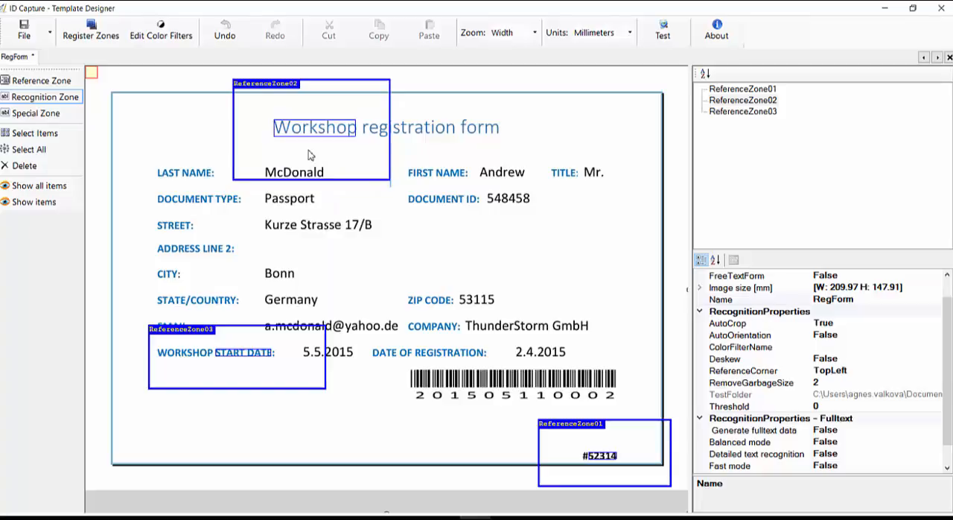
click(899, 299)
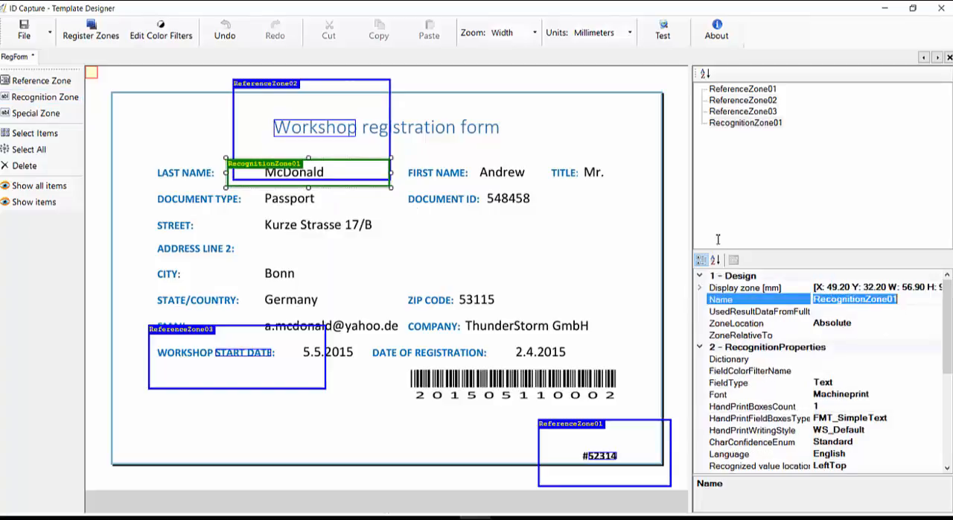
text(Last Name)
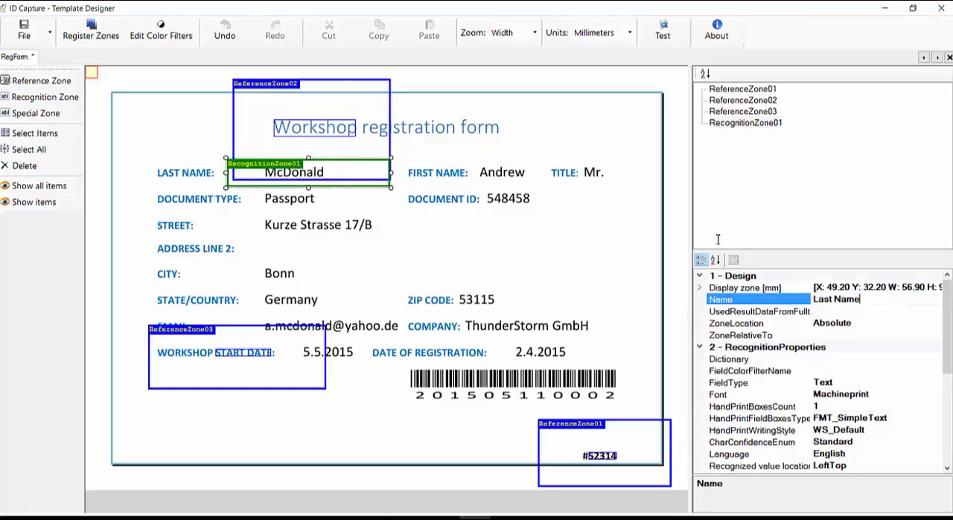
Step: Add a recognition zone about 27.4 mm wide over the first name value and name it First Name
click(72, 99)
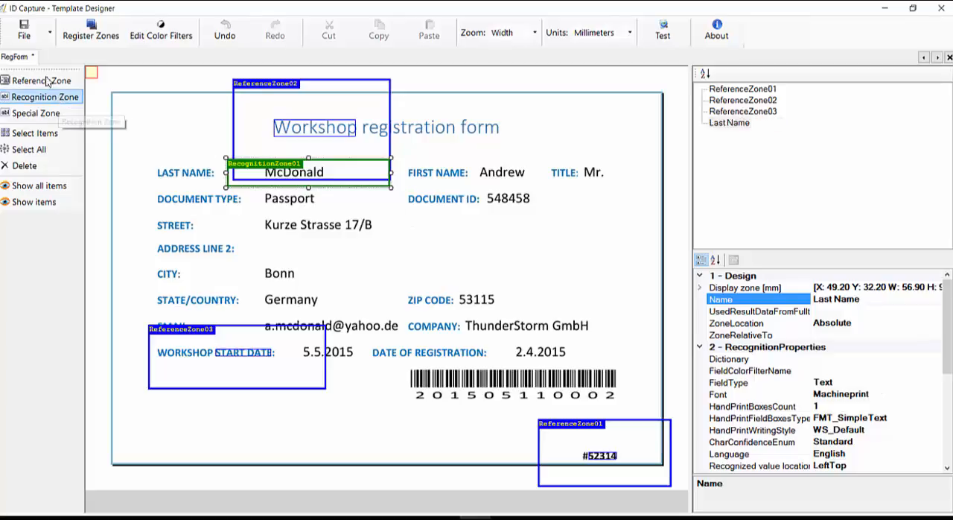
drag(475, 160, 553, 182)
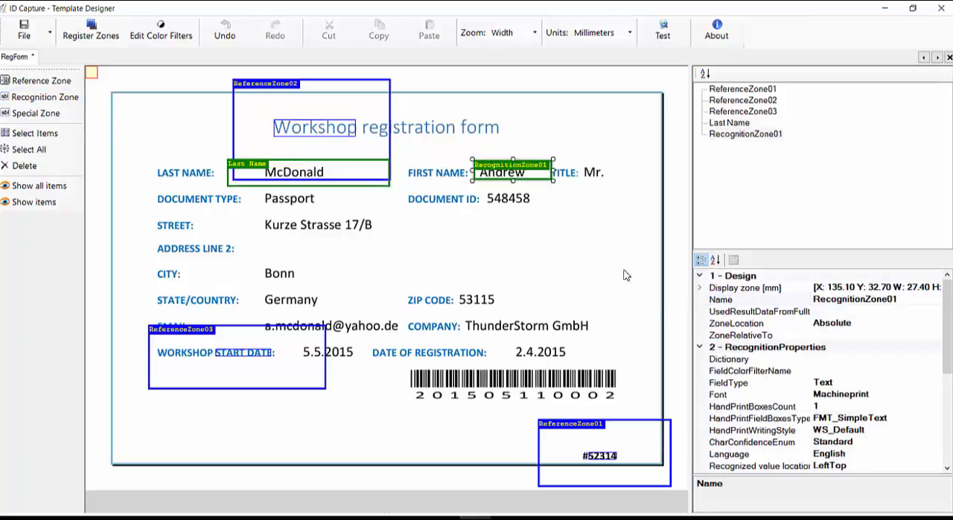
click(840, 298)
double_click(843, 299)
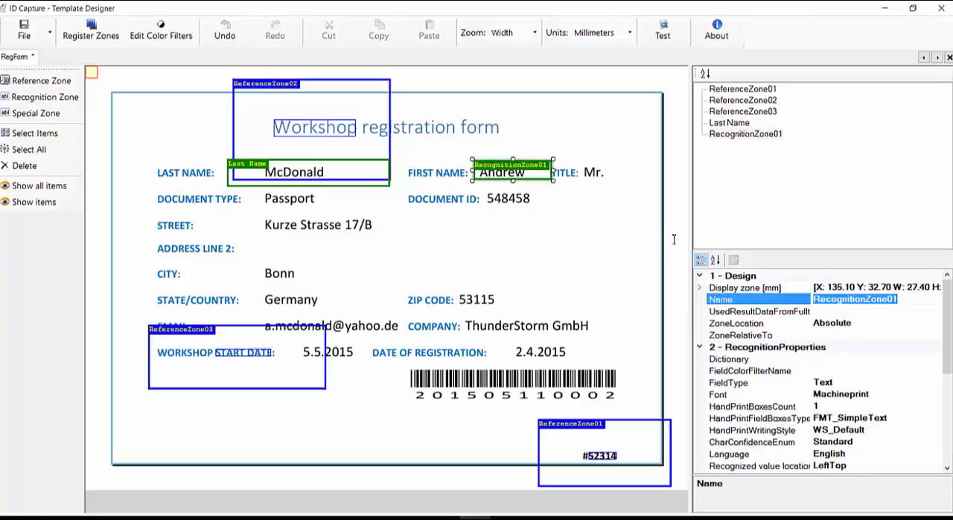
text(First Name)
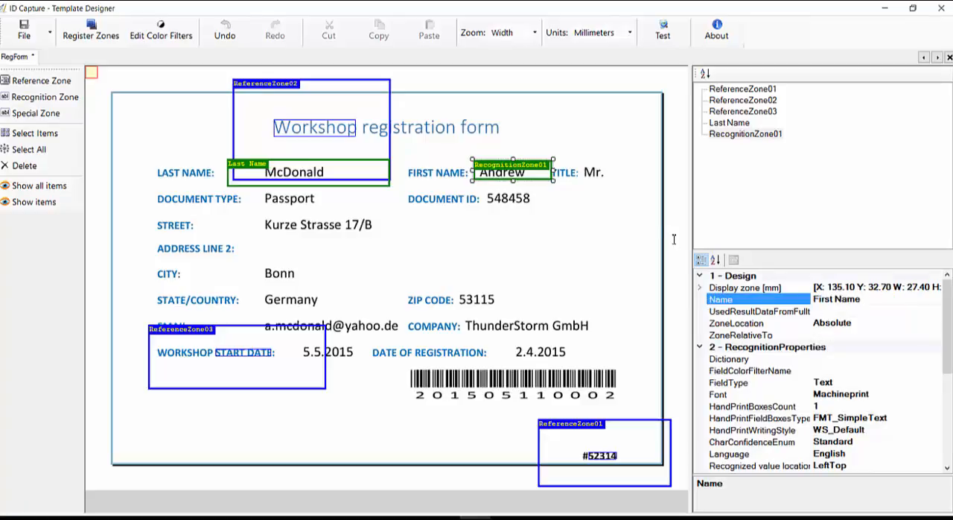
Step: Add a recognition zone about 19.8 mm wide over the title value and name it Title
click(69, 97)
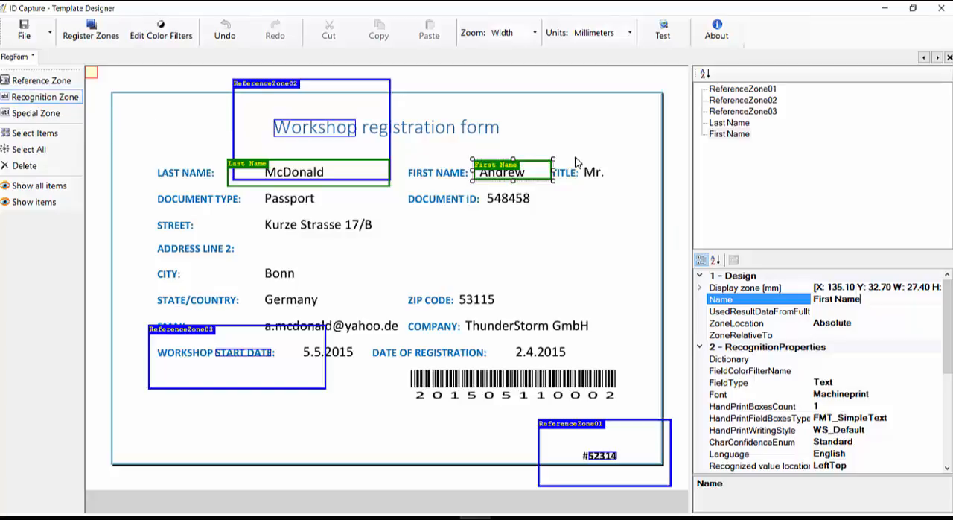
click(463, 131)
drag(579, 158, 635, 179)
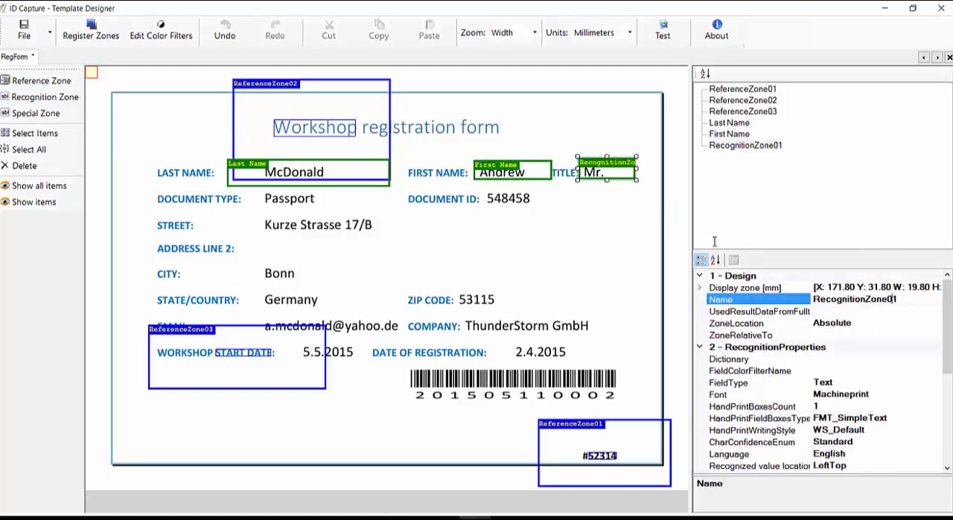
text(Title)
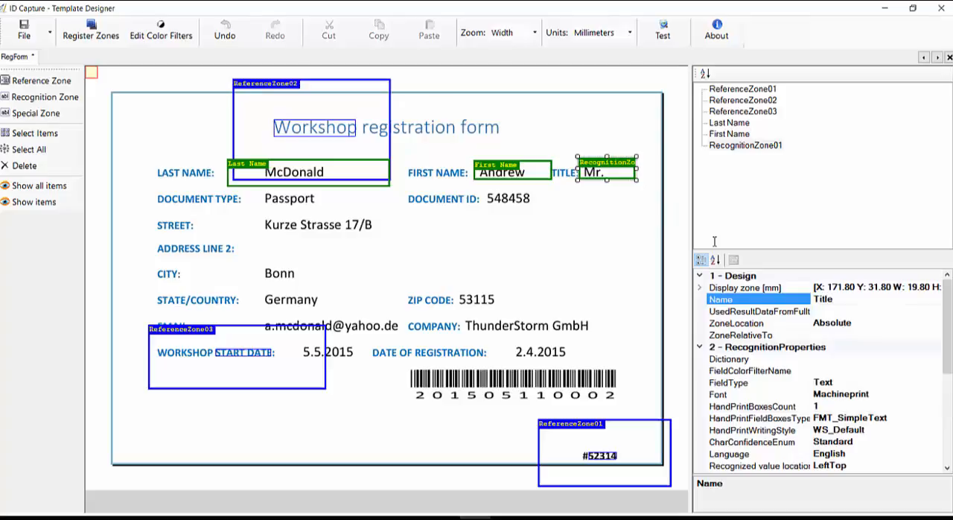
Step: Add a recognition zone about 46.4 mm wide over the document type value and name it Document type
click(22, 95)
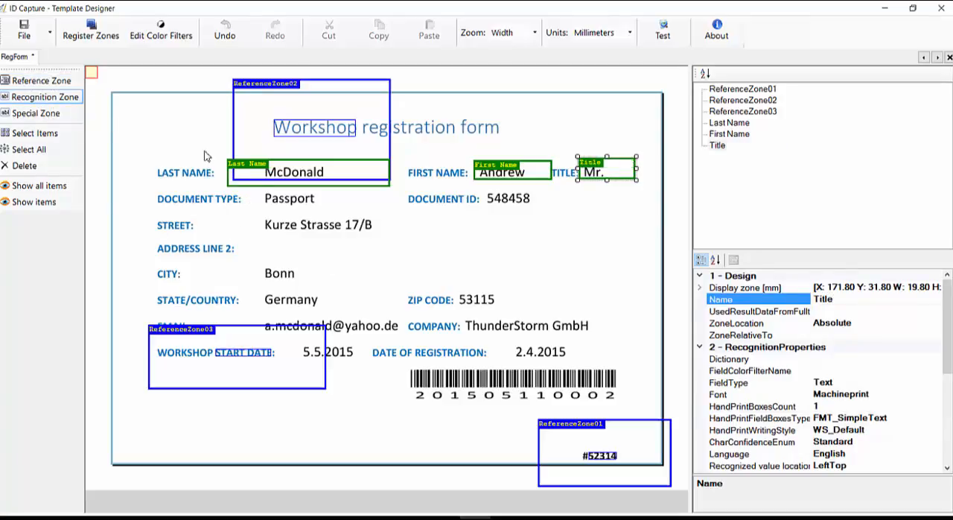
drag(257, 189, 392, 213)
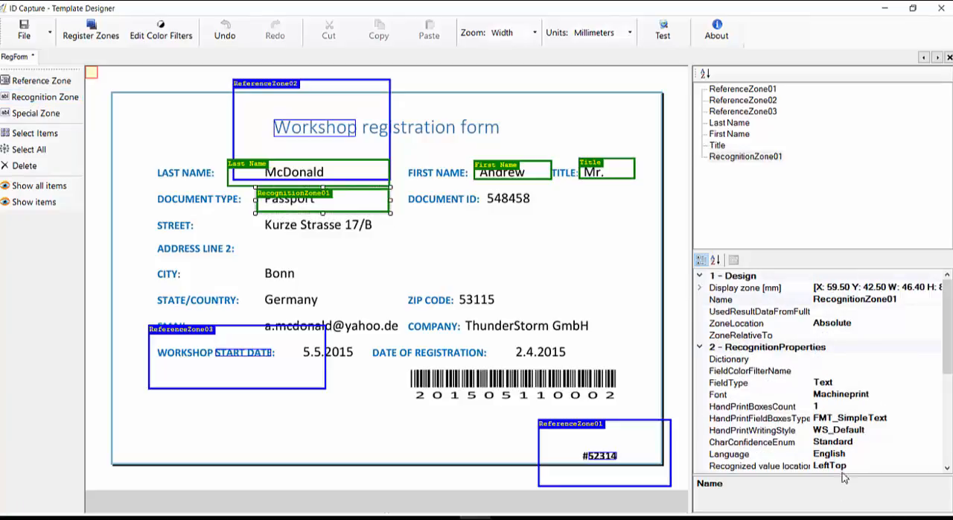
click(887, 302)
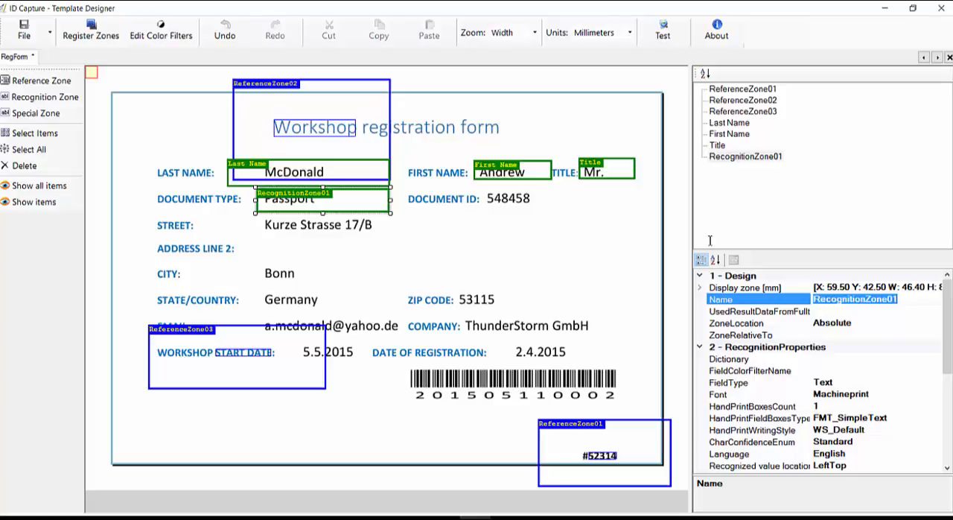
text(Document type)
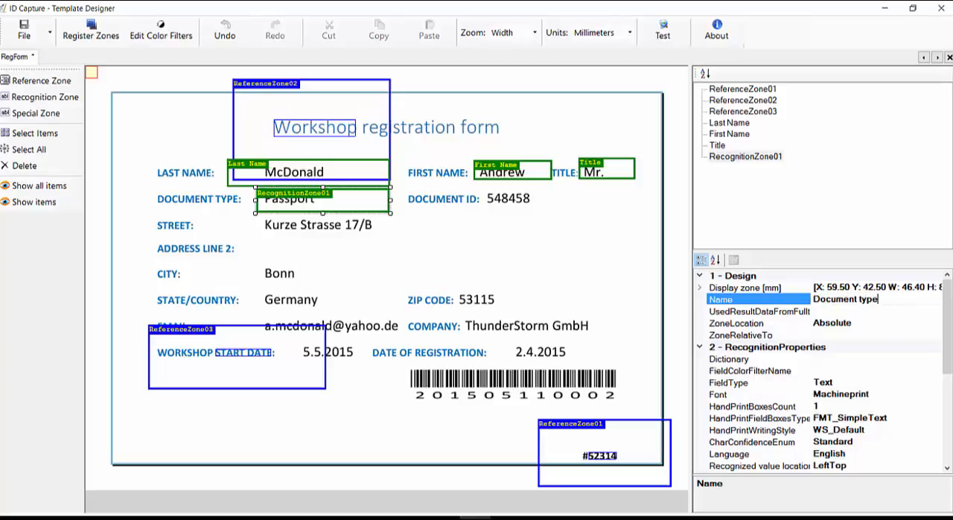
key(Return)
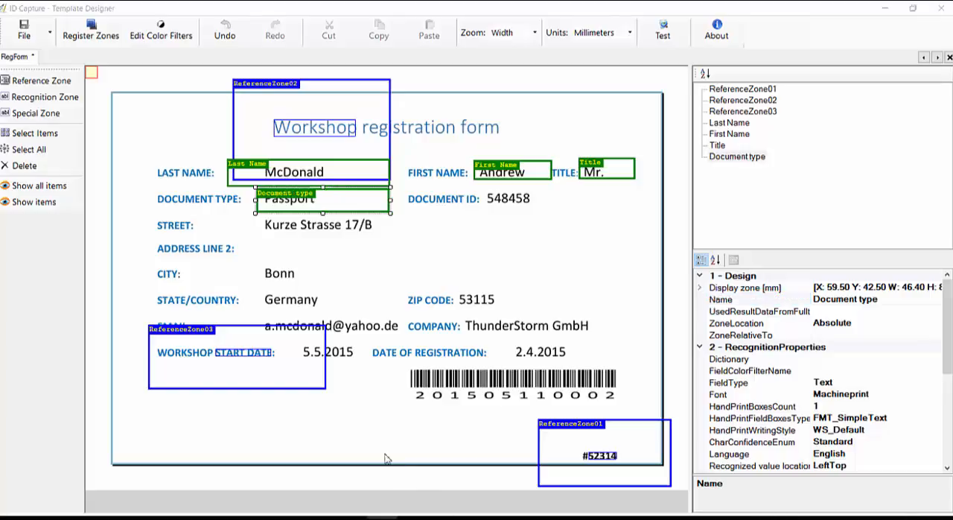
Step: Add a recognition zone about 23.1 mm wide over the document ID value and name it Document ID
click(33, 97)
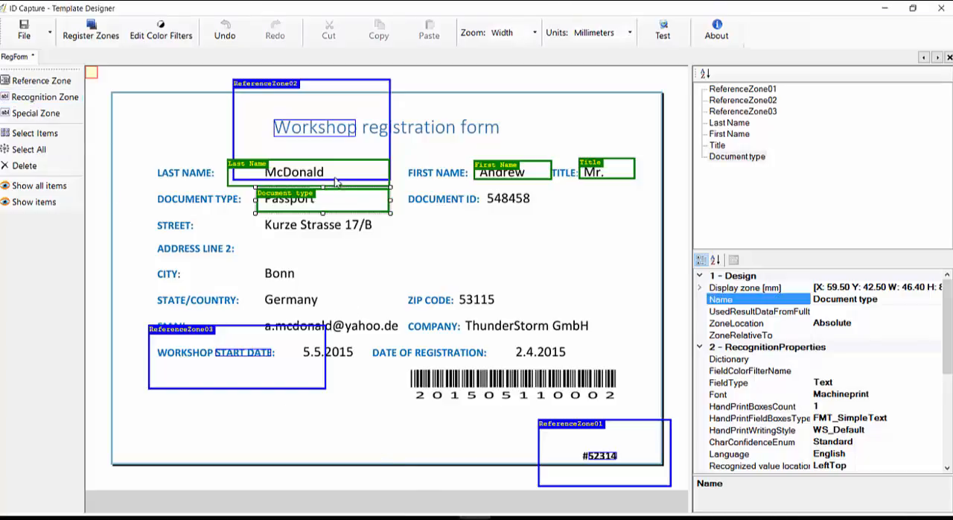
drag(485, 185, 552, 213)
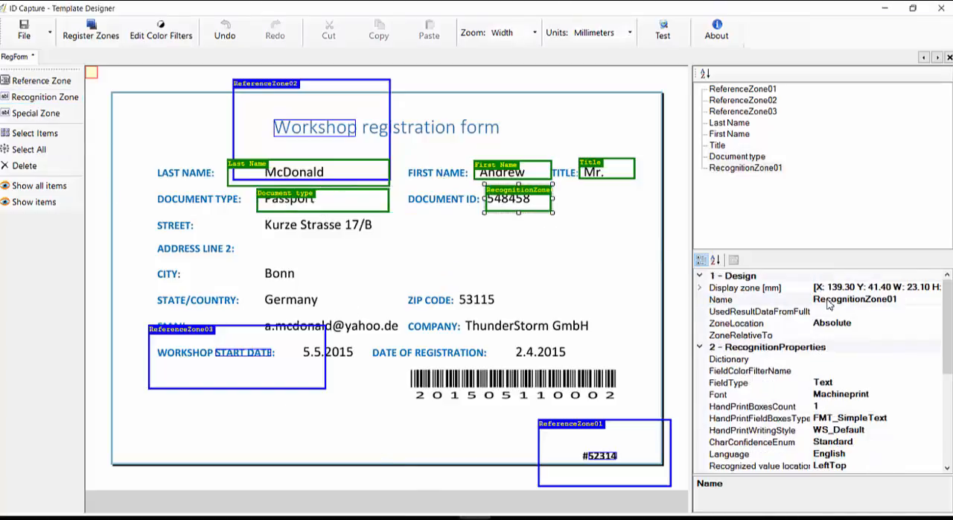
text(D)
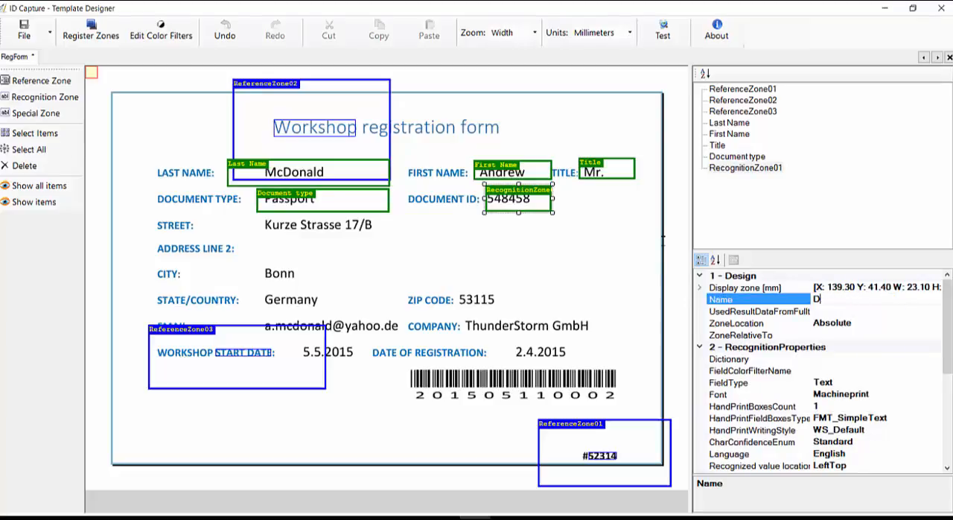
text(OCUEMBocument ID)
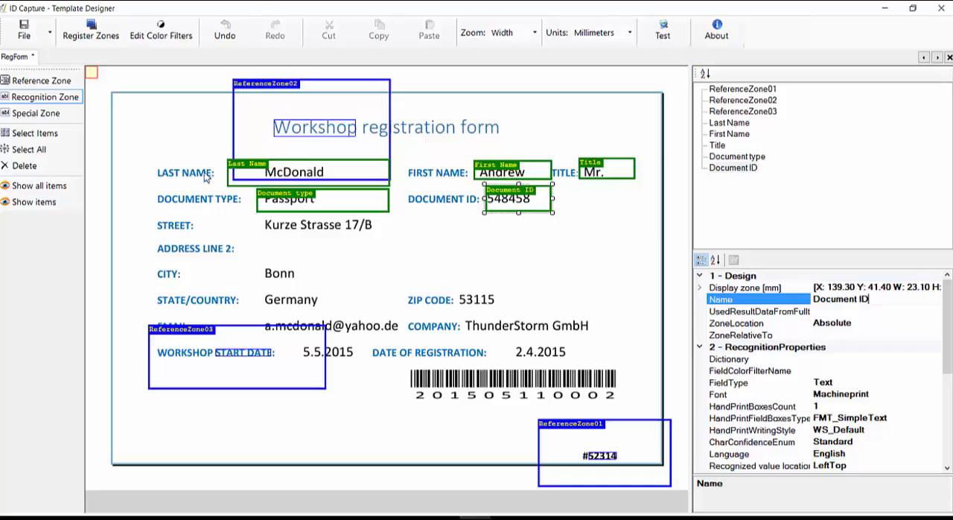
Step: Add a recognition zone about 62.5 mm wide over the street value and name it Street
drag(256, 215, 435, 241)
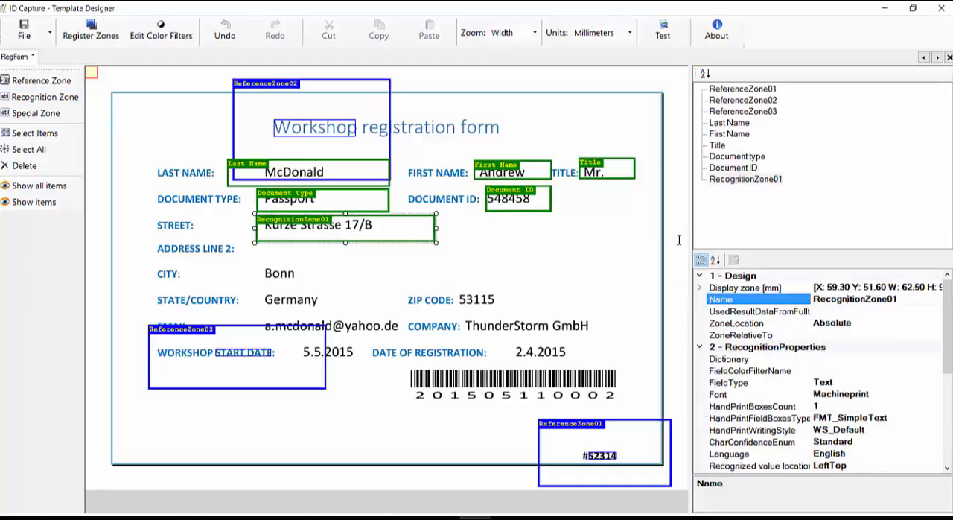
text(Street)
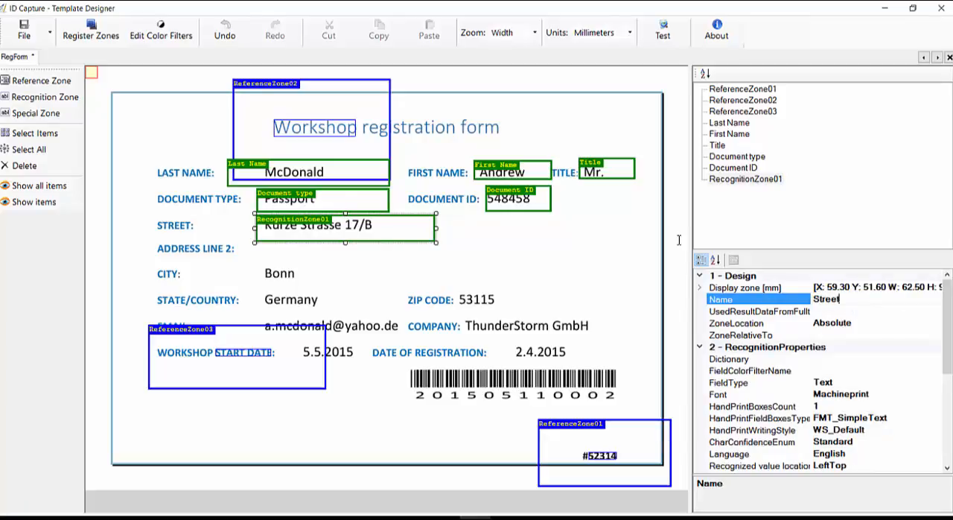
key(Return)
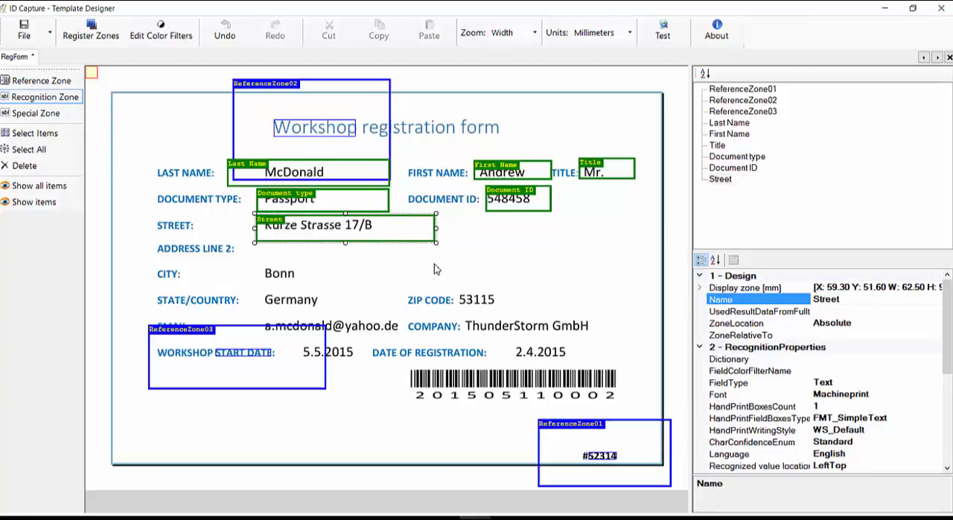
Step: Add a recognition zone about 63 mm wide over the empty second address line and name it Address Line2
drag(436, 263, 255, 233)
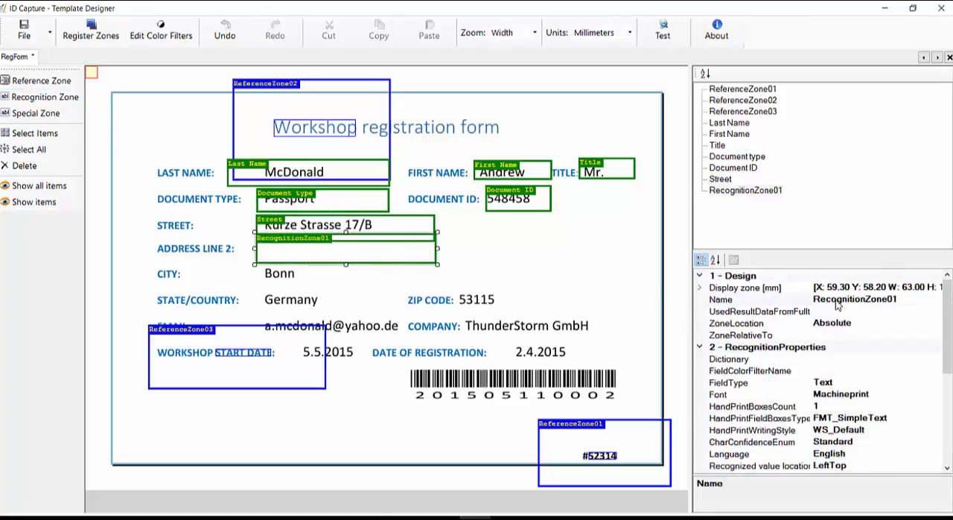
click(837, 299)
key(ctrl+a)
text(Ad)
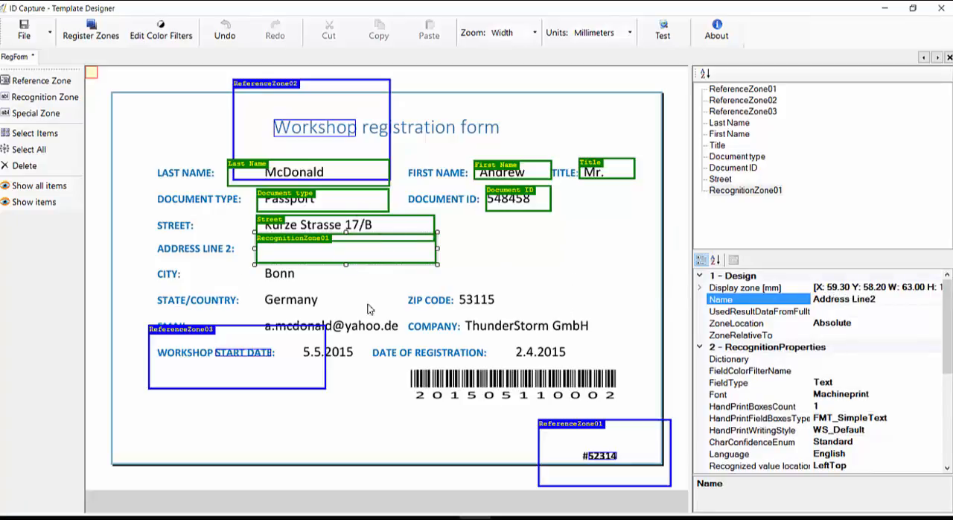
Step: Add a recognition zone about 37.7 mm wide over the city value and name it City
click(29, 97)
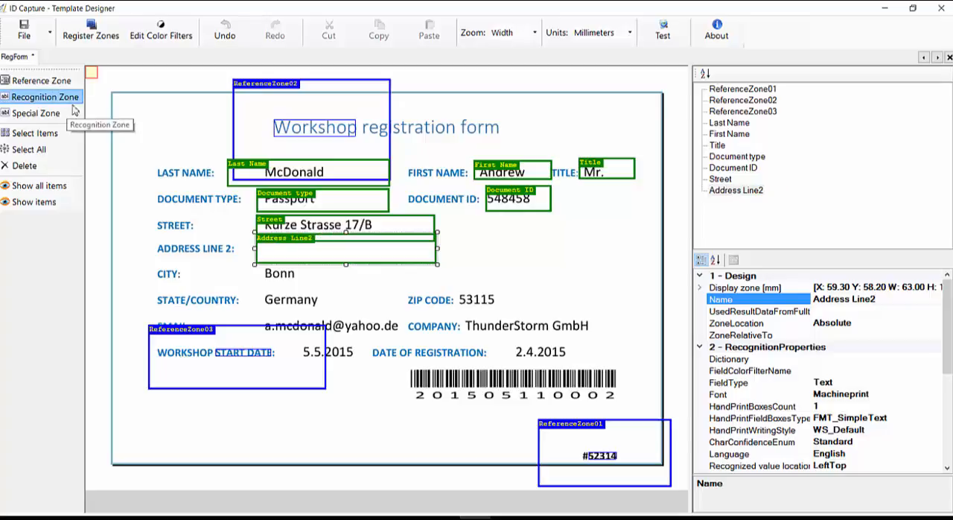
click(257, 283)
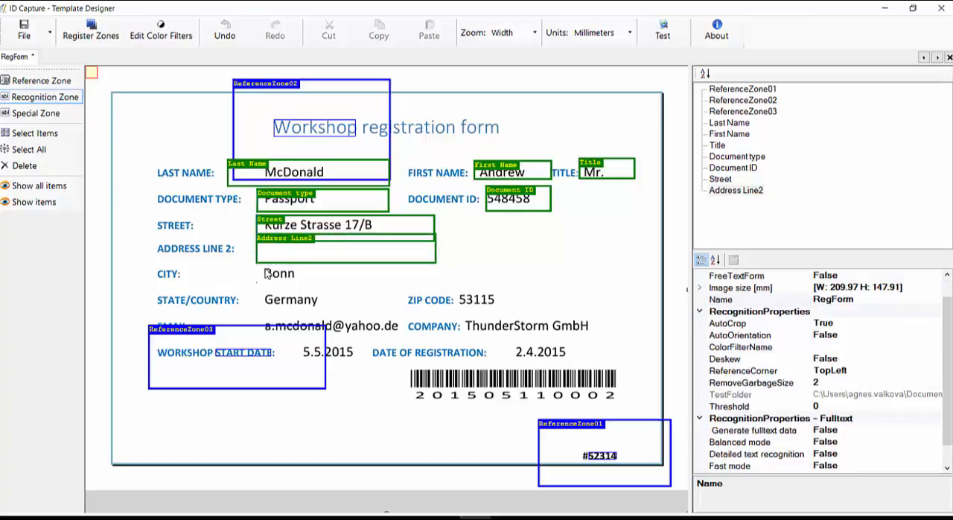
drag(366, 264, 366, 263)
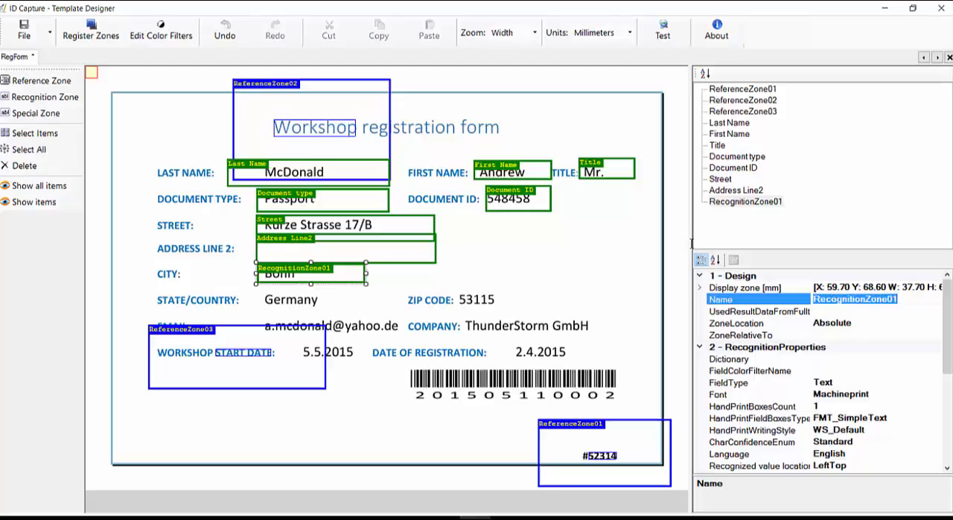
text(City)
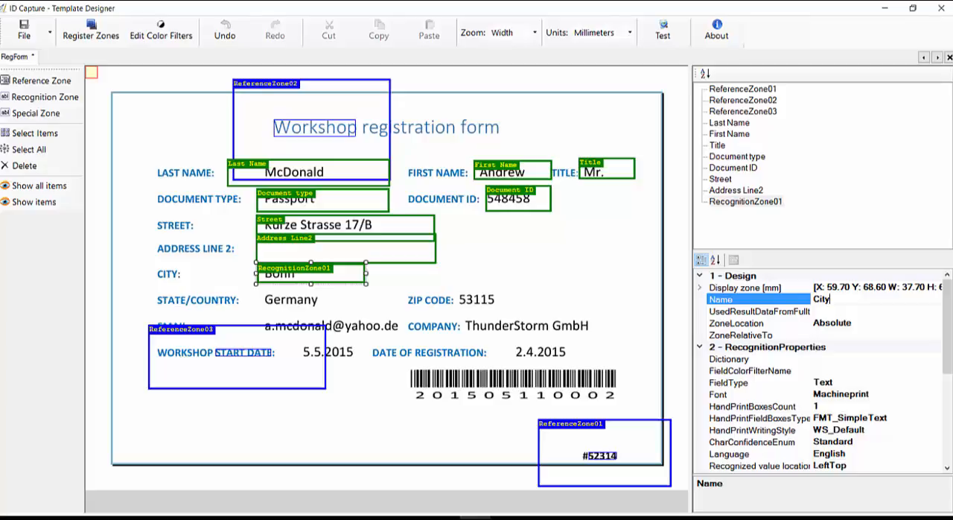
click(381, 518)
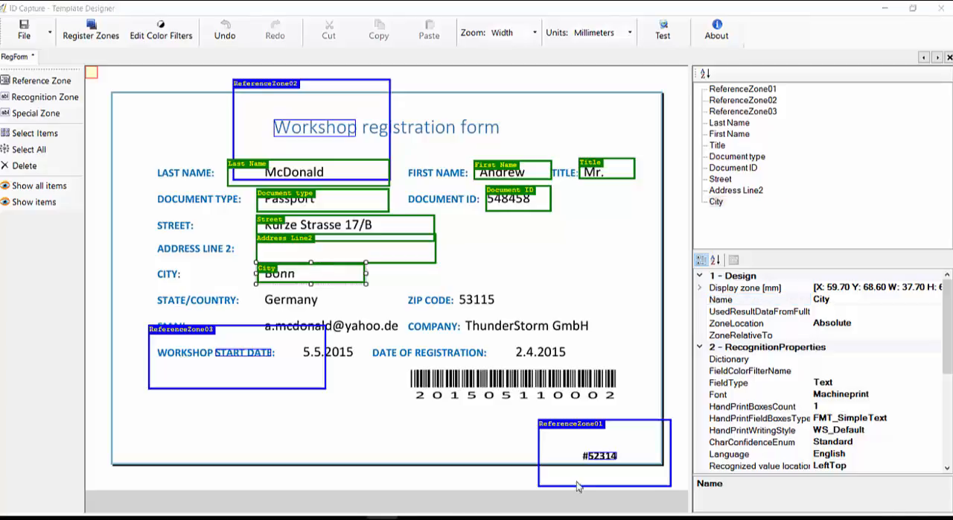
Step: Add a recognition zone about 41.6 mm wide over the state/country value and name it Country
click(51, 94)
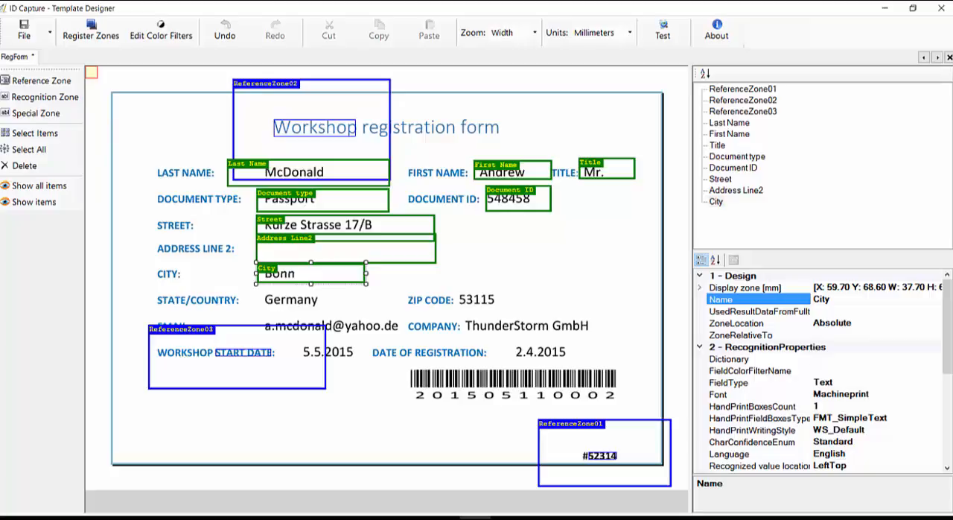
click(382, 518)
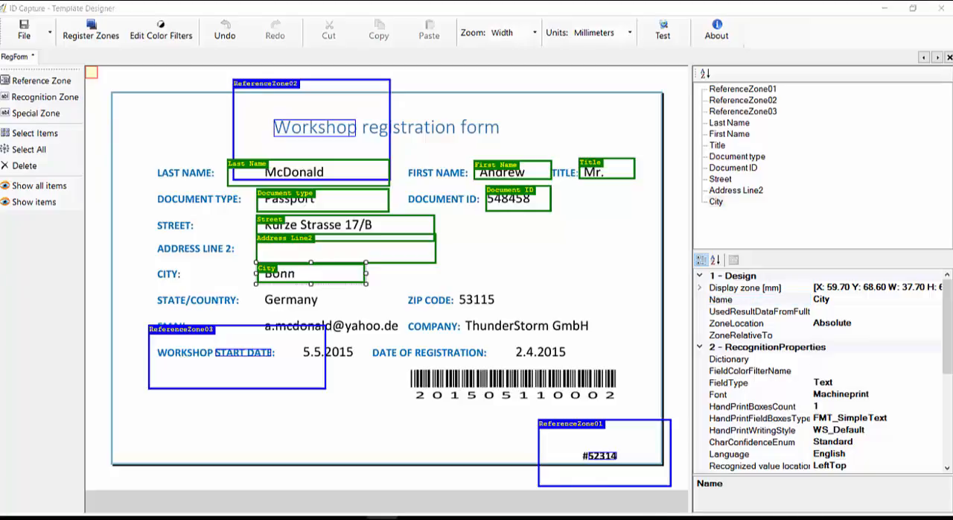
click(45, 97)
drag(256, 291, 374, 316)
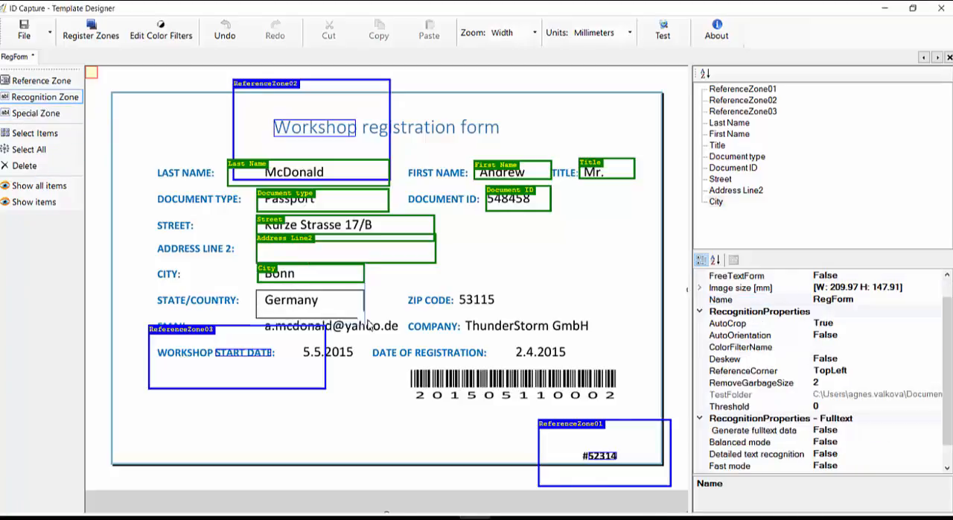
click(315, 302)
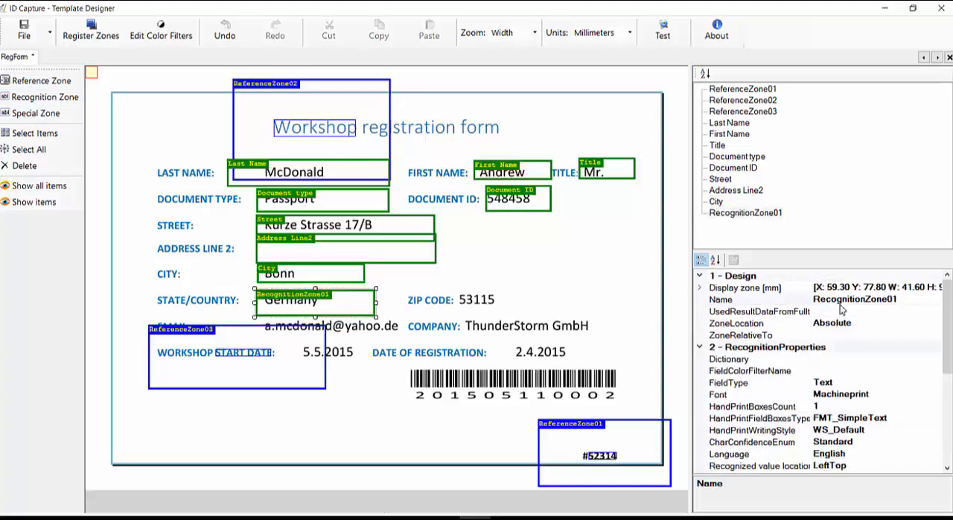
drag(900, 299, 674, 241)
text(Country)
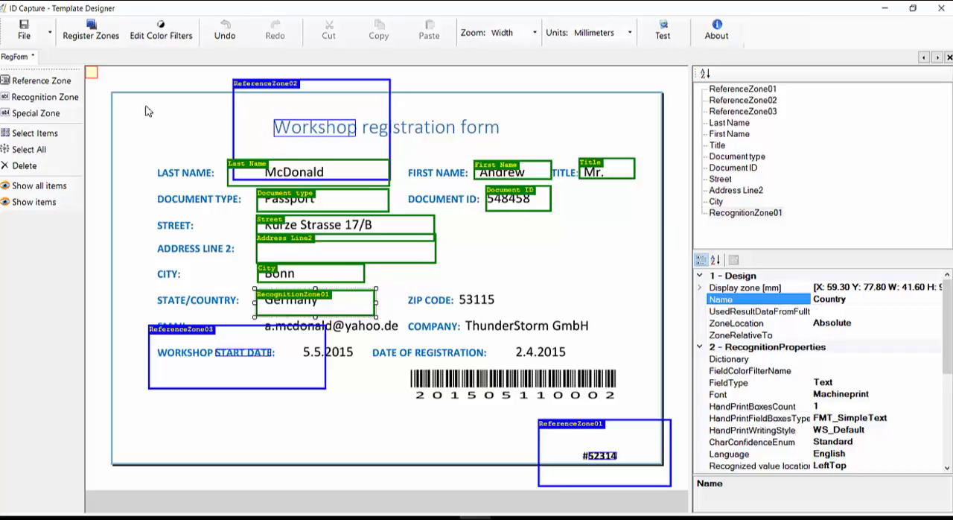
Step: Add a recognition zone about 23.1 mm wide over the ZIP code value and name it ZIP Code
click(44, 96)
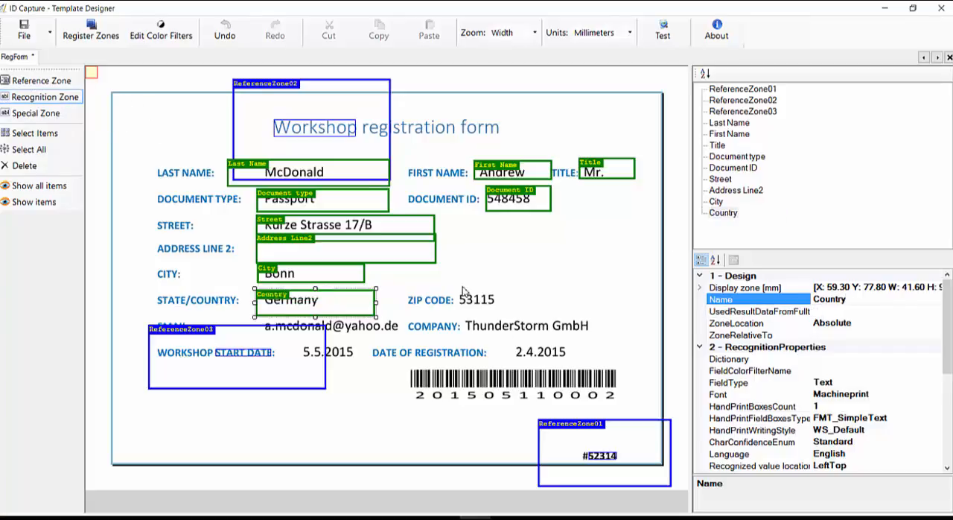
drag(456, 284, 525, 316)
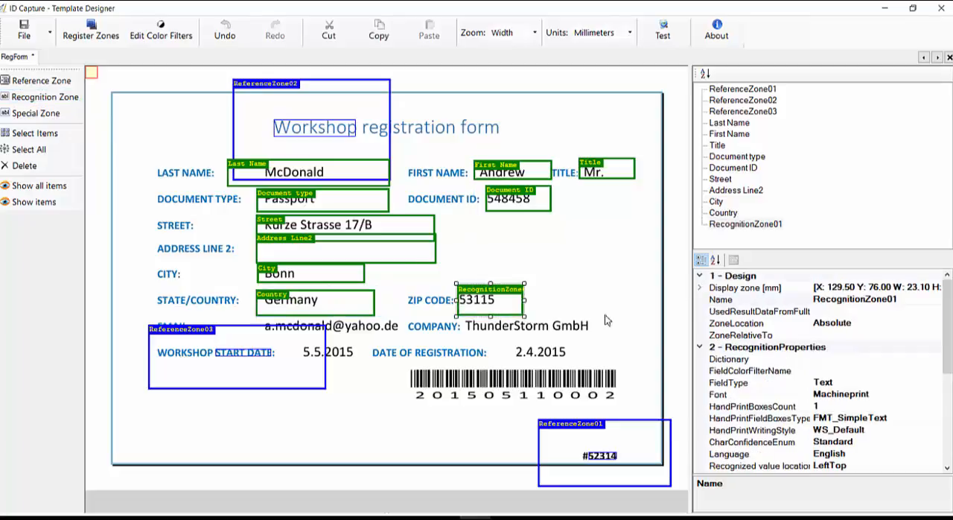
text(ZIP Code)
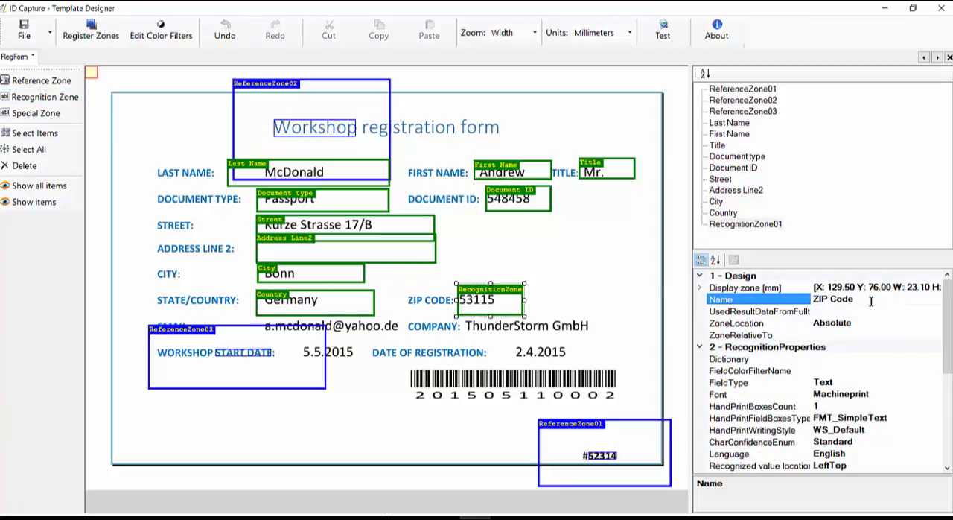
Step: Add a recognition zone about 52.5 mm wide over the e-mail value and name it Email
click(38, 97)
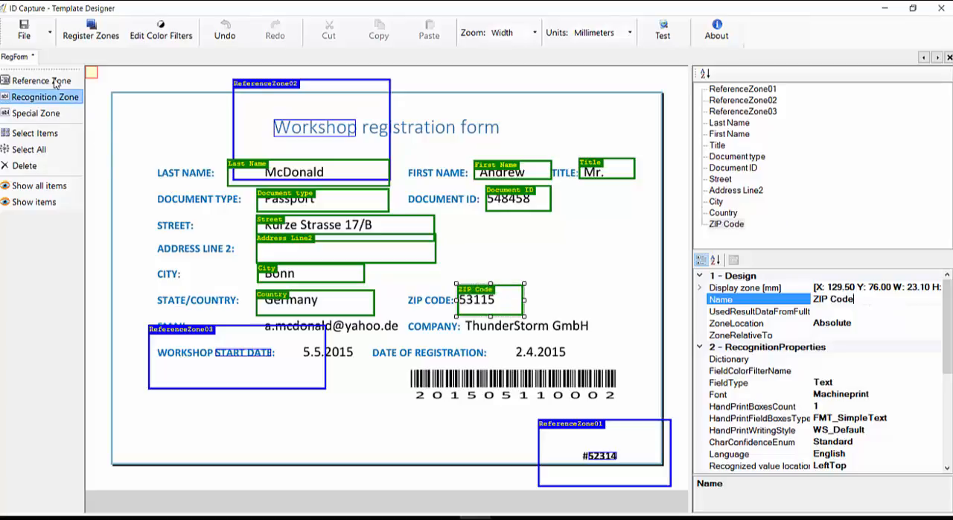
drag(406, 316, 254, 340)
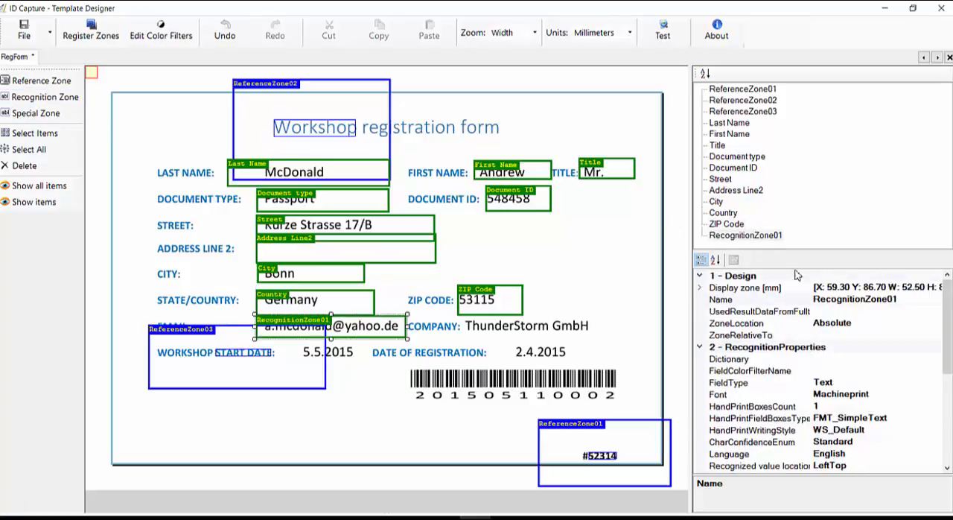
click(834, 300)
text(Email)
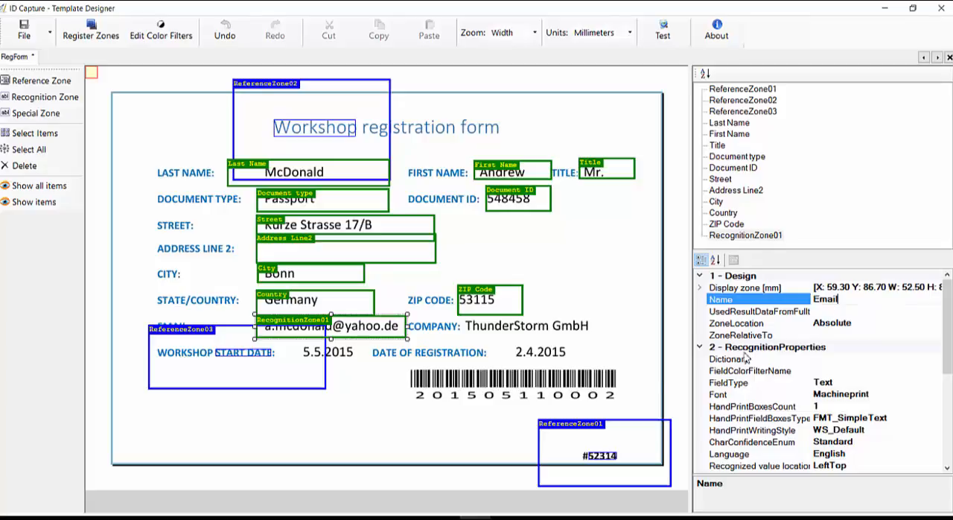
Step: Add a recognition zone about 50.8 mm wide over the company value and name it Company Name
click(63, 100)
mouse_move(461, 318)
mouse_down()
mouse_move(532, 343)
mouse_move(608, 347)
mouse_up()
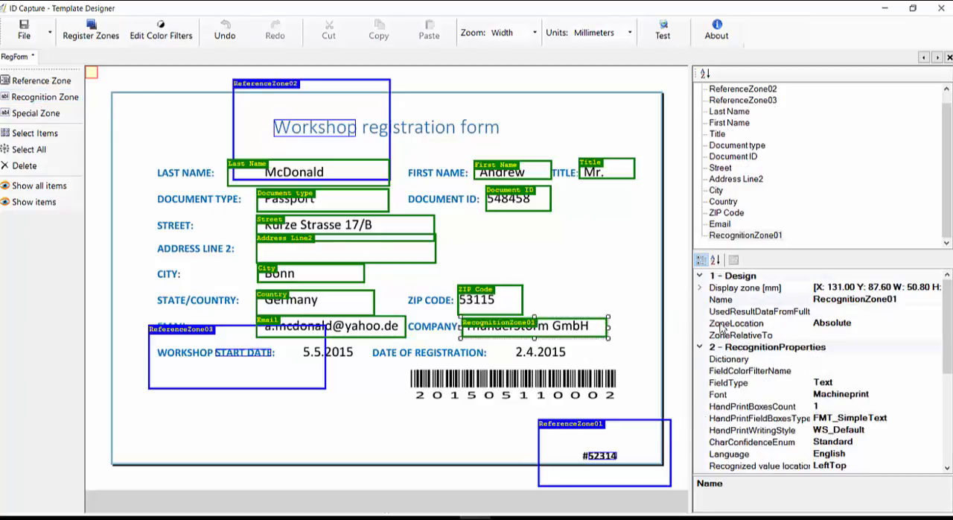
click(825, 304)
text(Company Name)
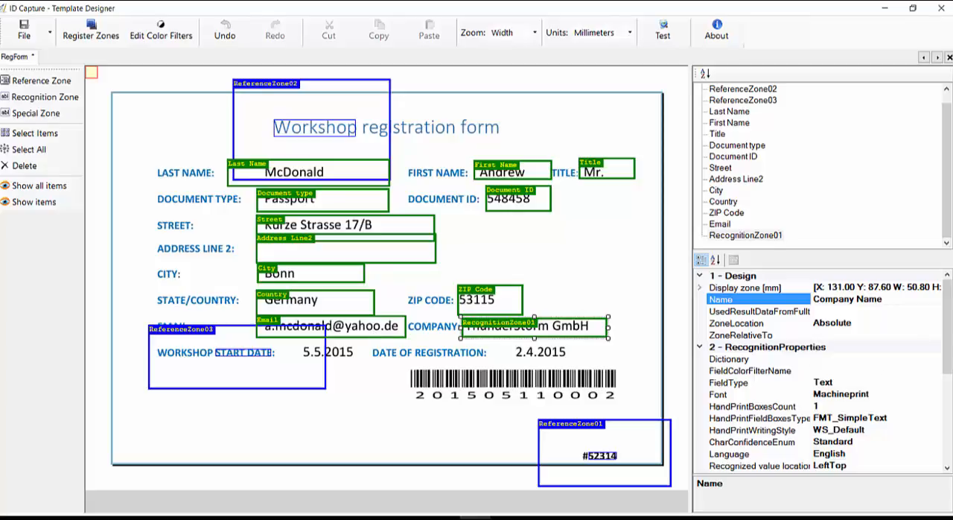
click(382, 517)
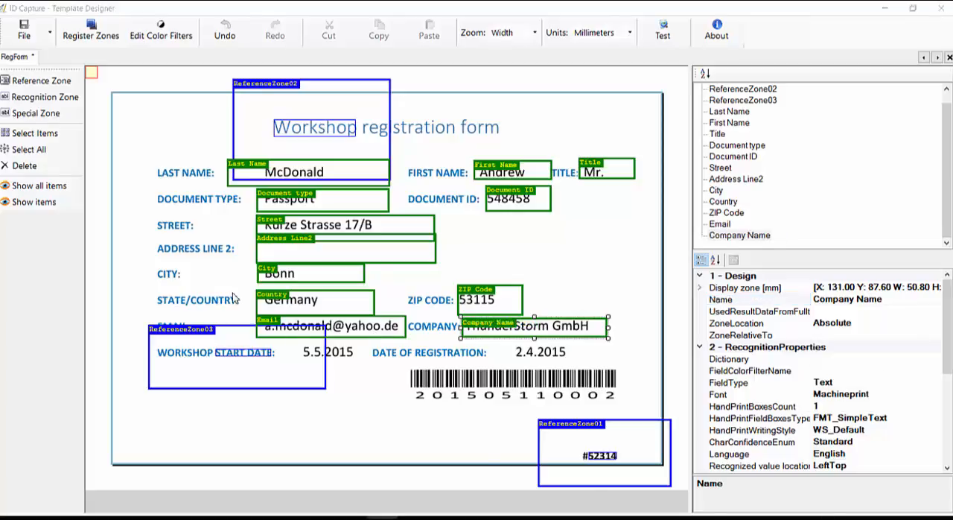
Step: Add a recognition zone about 28.1 mm wide over the workshop start date value and name it Start Date
click(65, 102)
drag(284, 337, 366, 362)
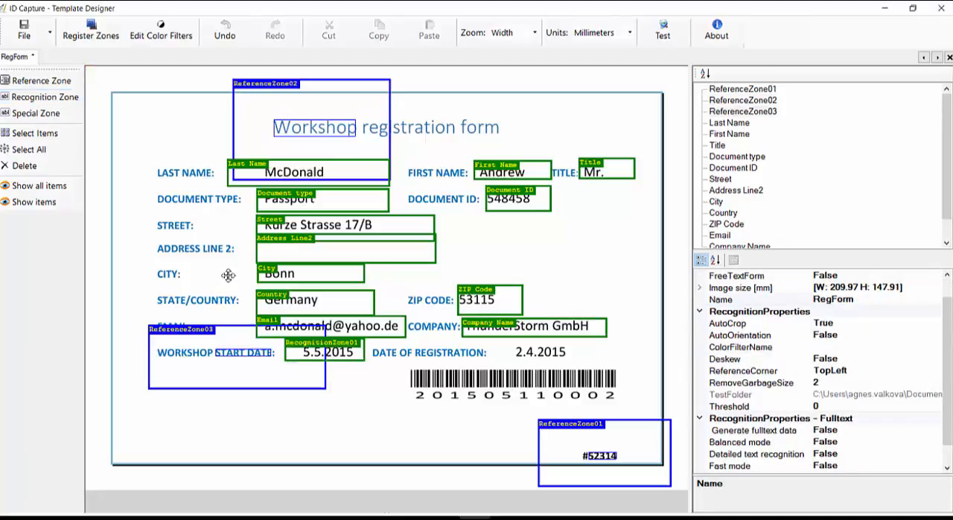
text(St)
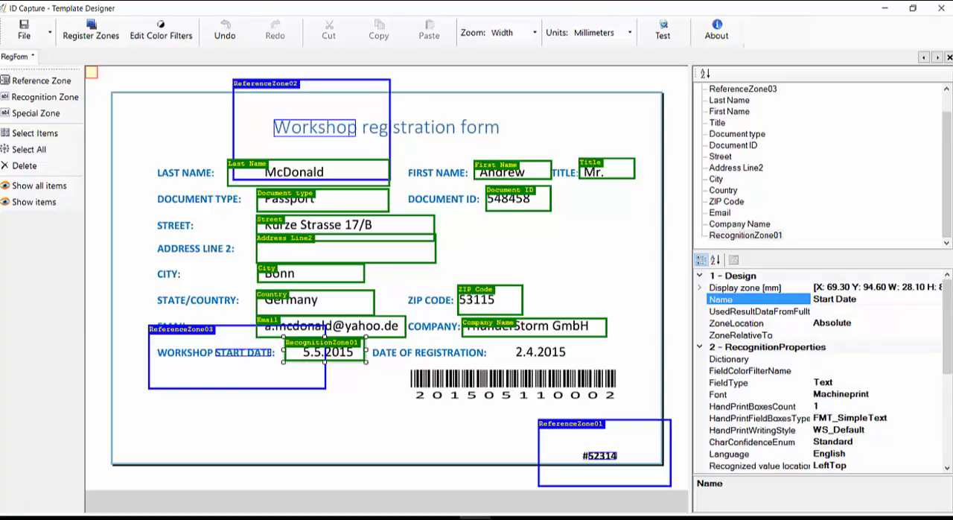
text(art Date)
Step: Set the field type of the Start Date zone to DateTime
click(867, 382)
click(936, 382)
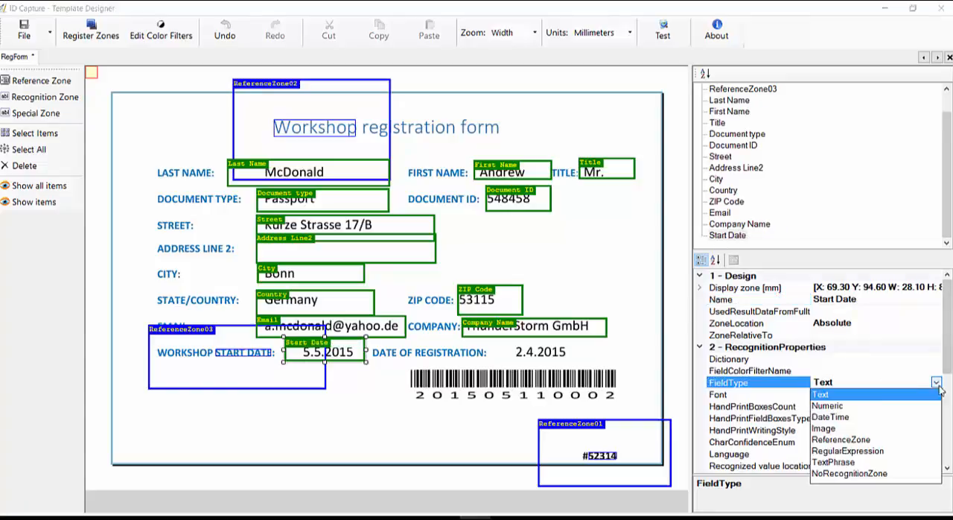
click(834, 417)
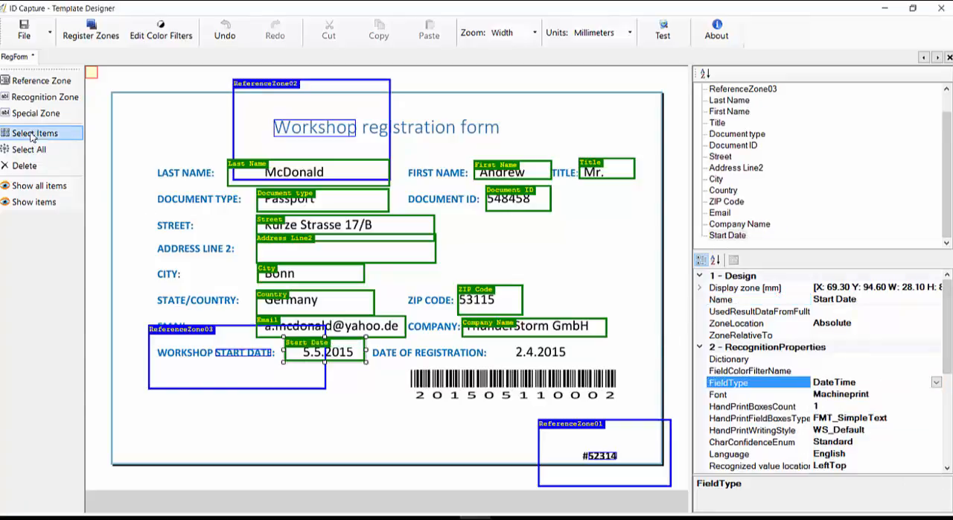
Step: Add a recognition zone about 29.6 mm wide over the date of registration value and name it Registration Date
click(34, 97)
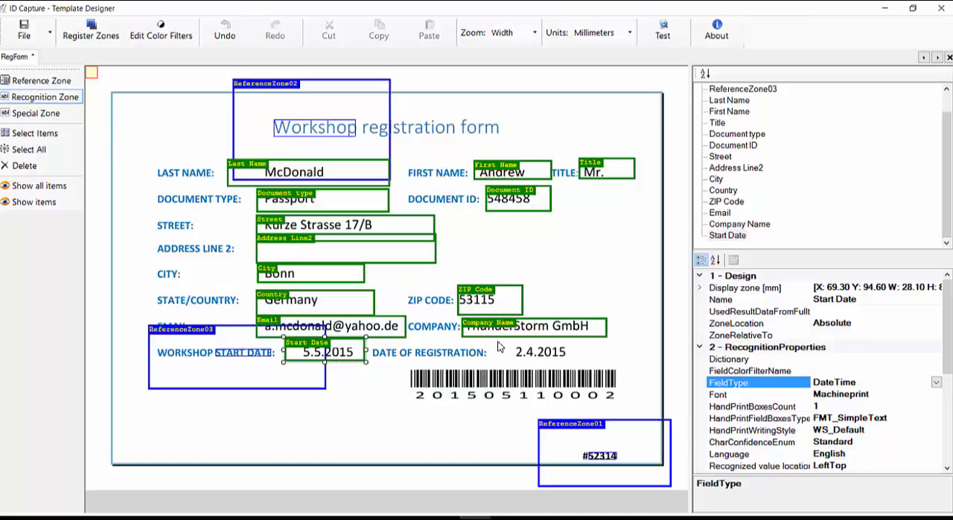
drag(498, 340, 587, 364)
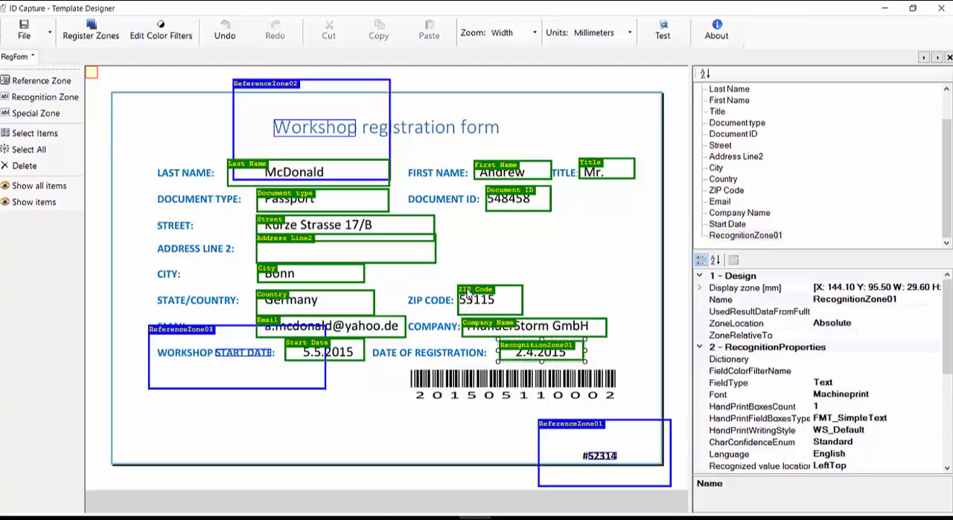
click(382, 517)
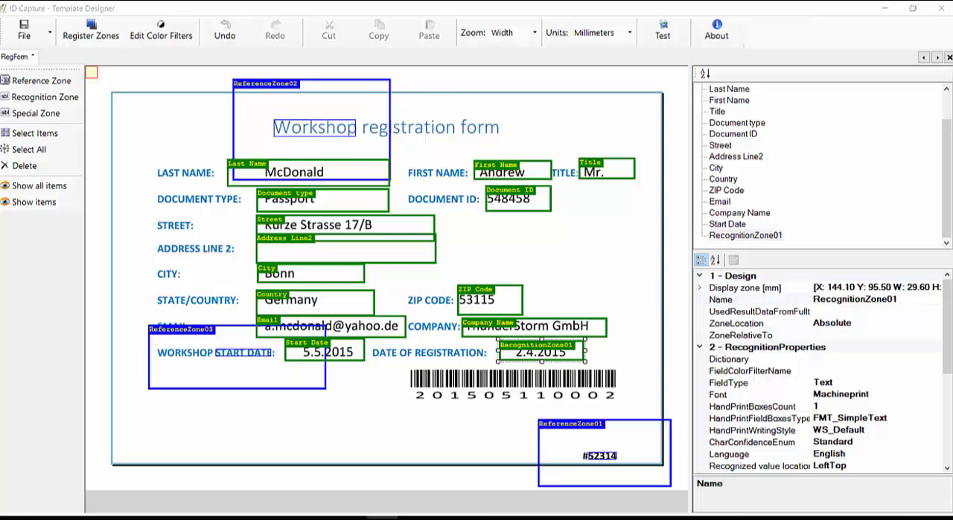
click(852, 301)
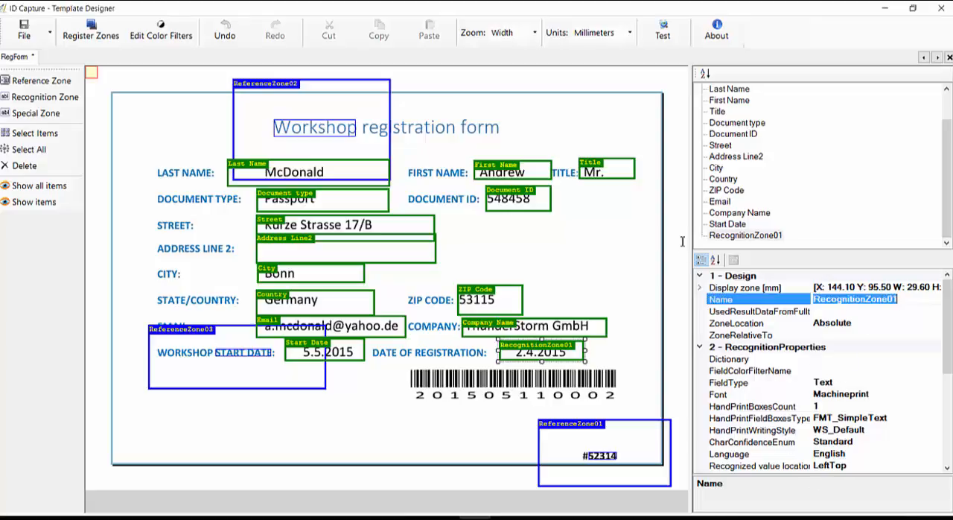
text(Re)
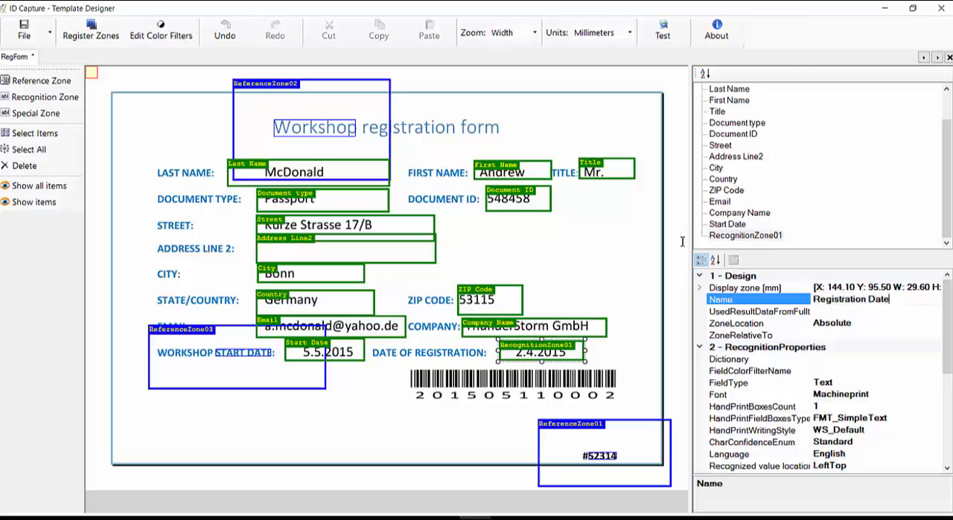
Step: Set the field type of the Registration Date zone to DateTime and deselect the zone
click(845, 383)
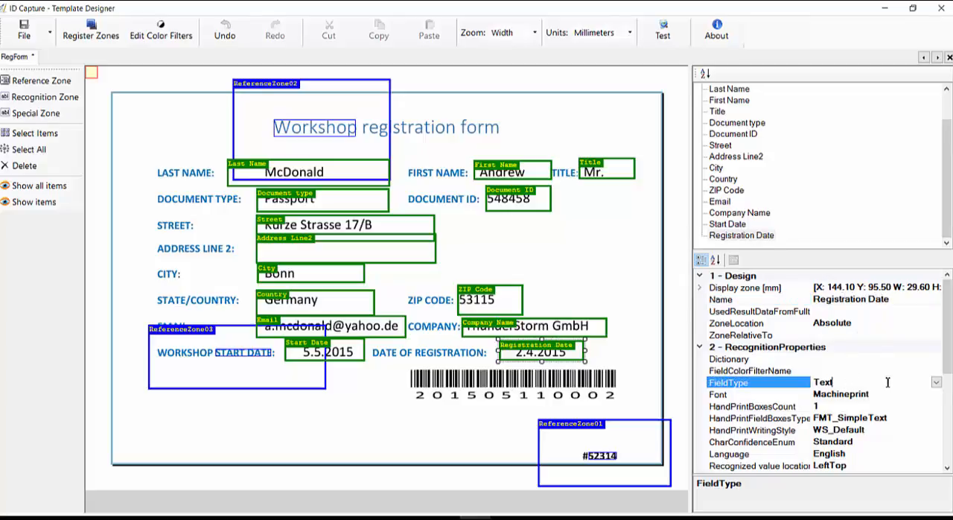
click(936, 382)
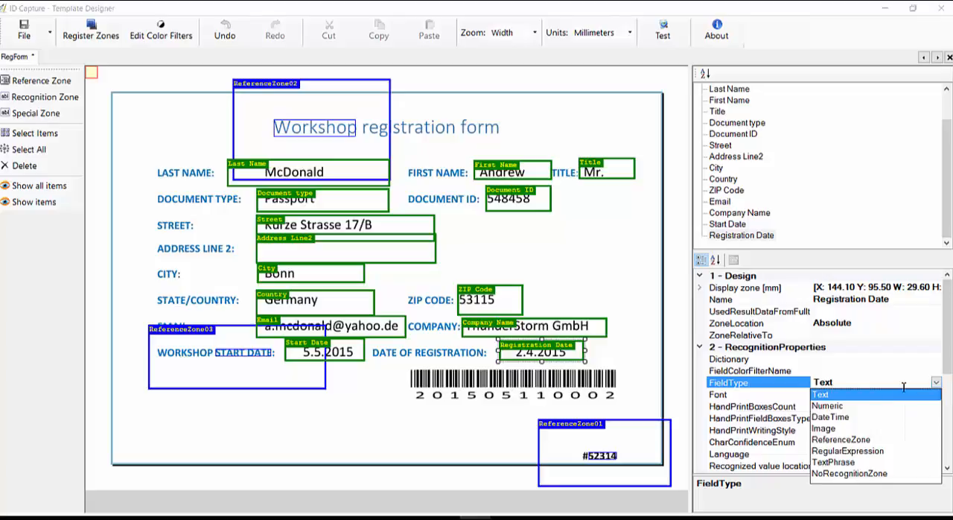
click(830, 417)
click(378, 395)
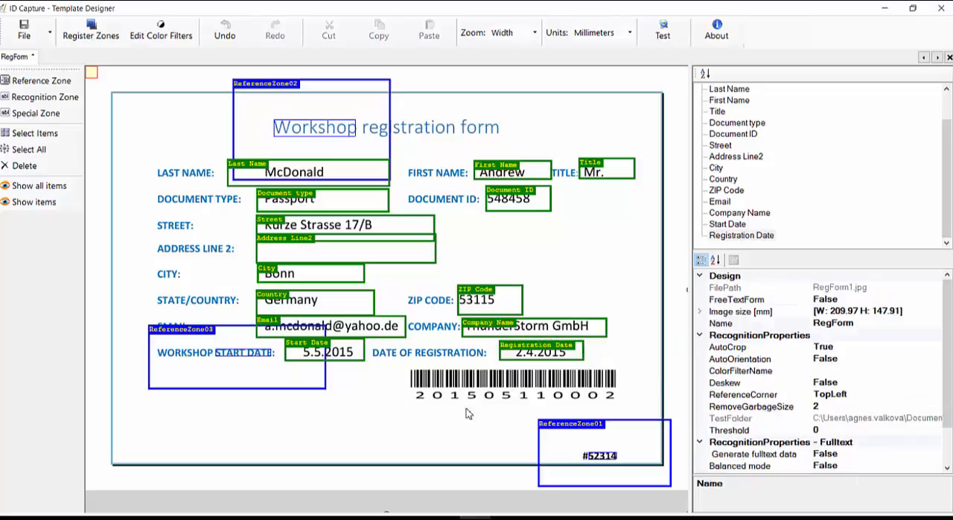
click(382, 518)
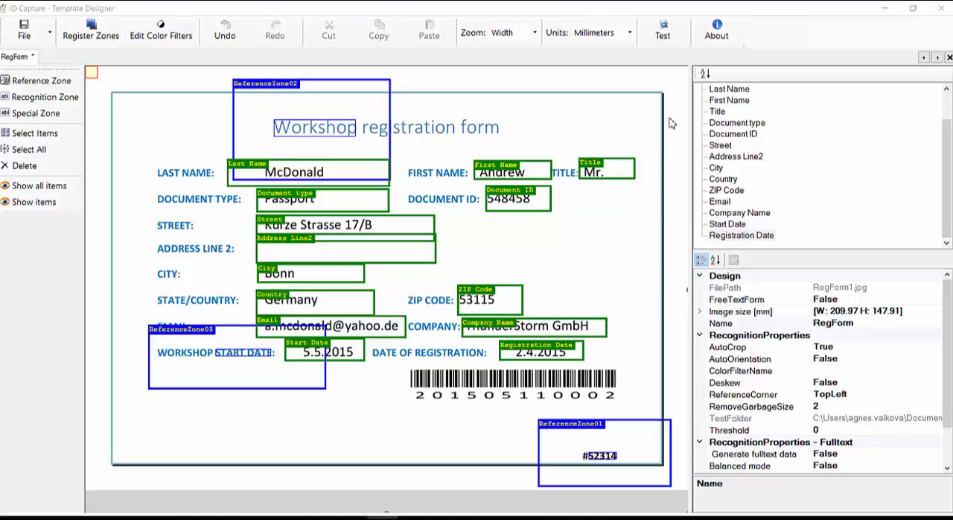
Step: Open the template test and set its images folder to regform_gscan on the desktop
click(668, 46)
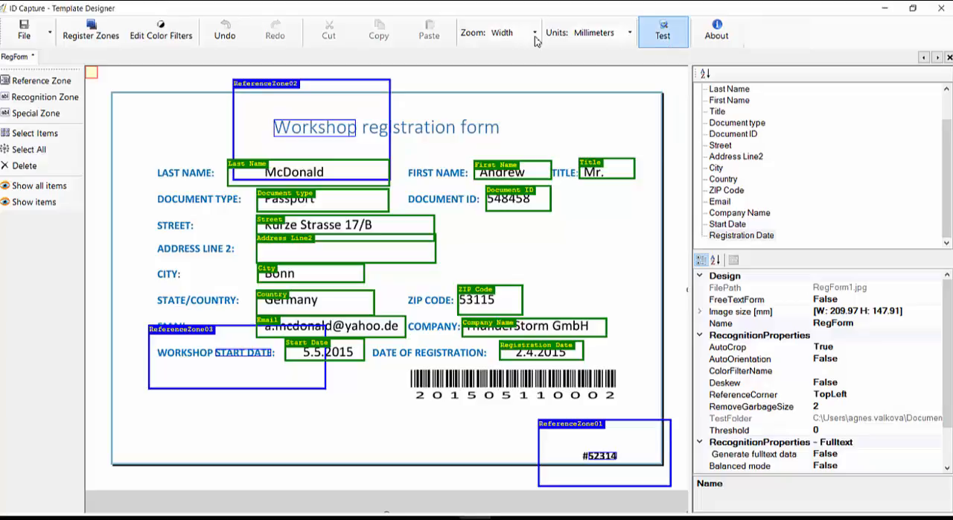
click(670, 45)
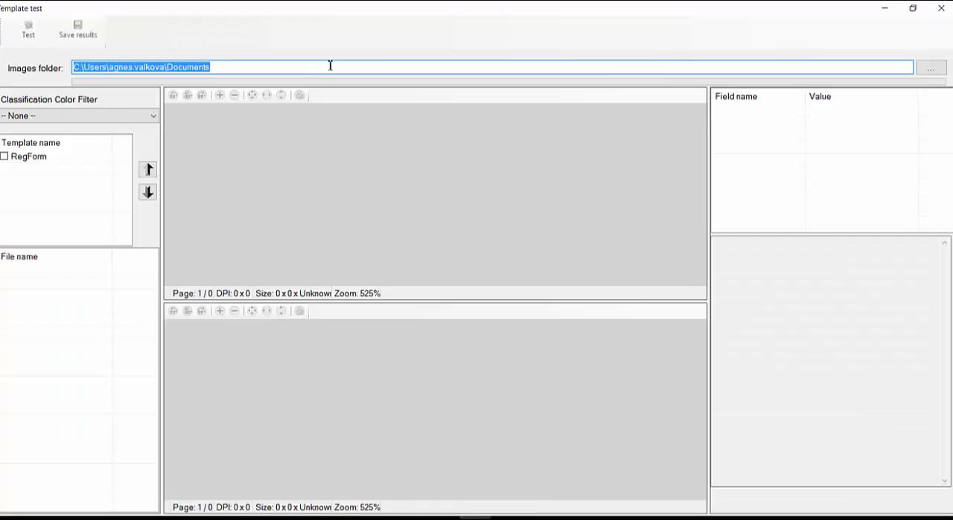
click(349, 66)
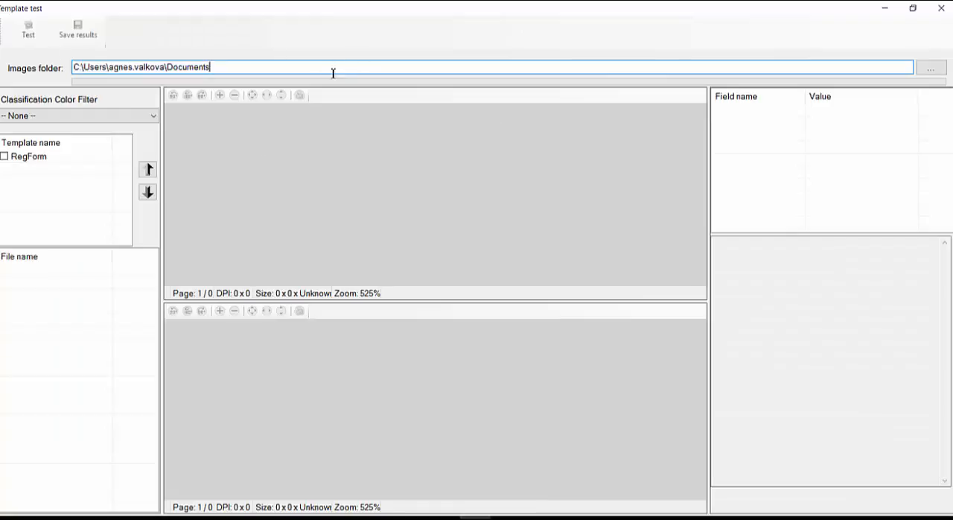
click(931, 68)
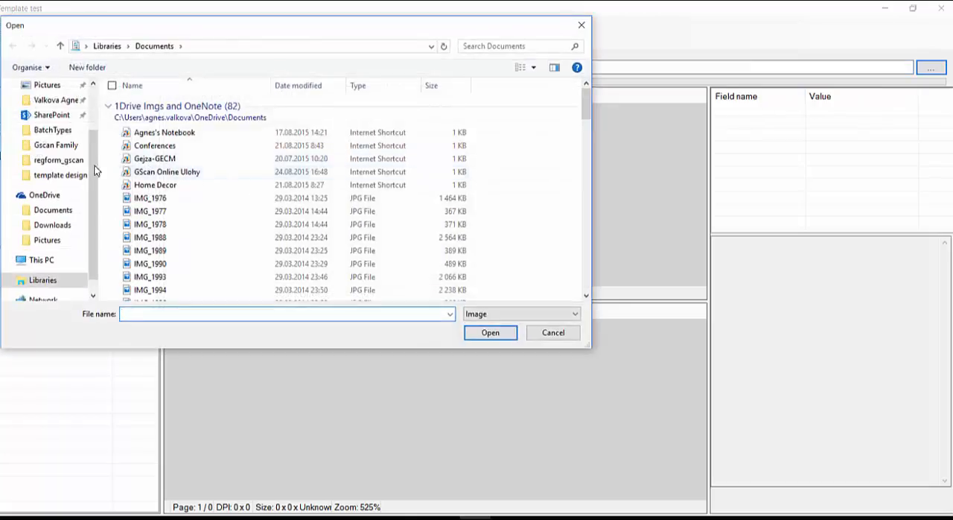
click(64, 160)
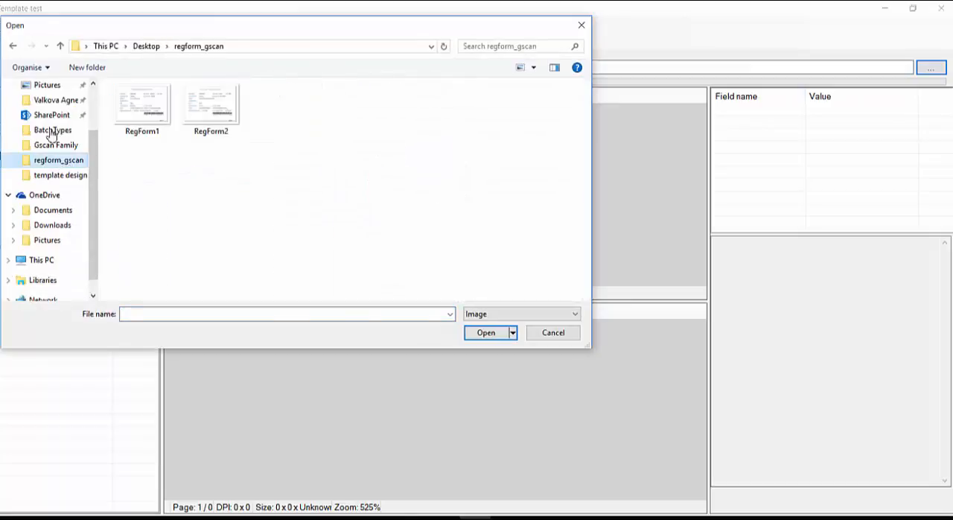
click(395, 313)
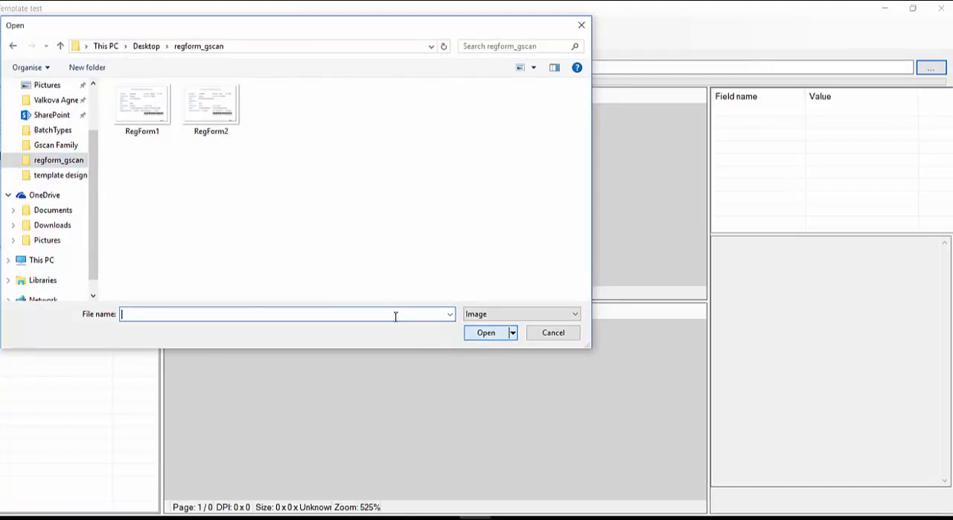
double_click(143, 119)
Step: Run the recognition test with the RegForm template on RegForm1.jpg
click(5, 156)
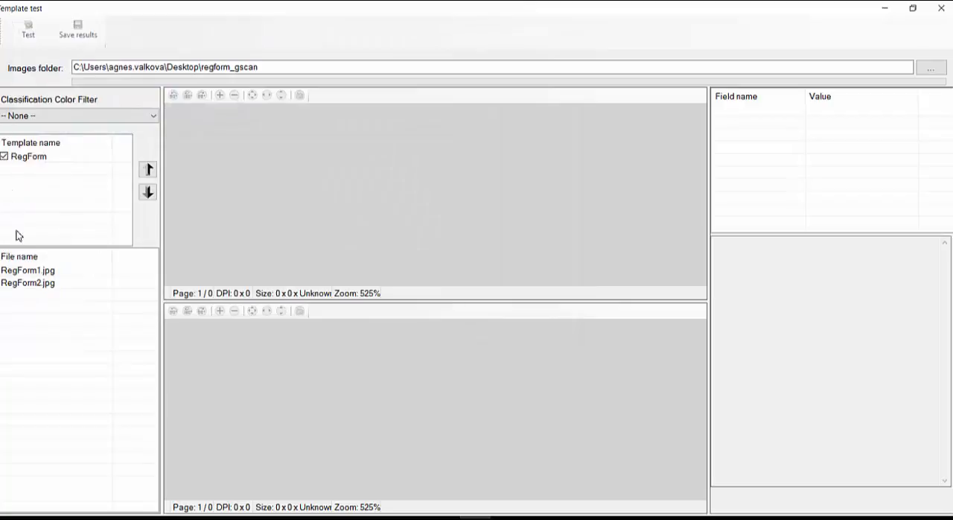
click(28, 270)
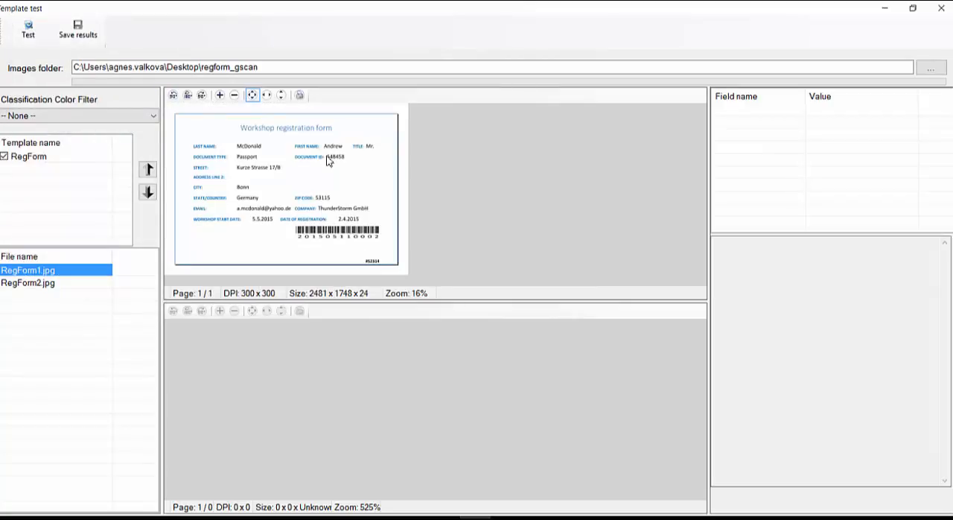
click(27, 30)
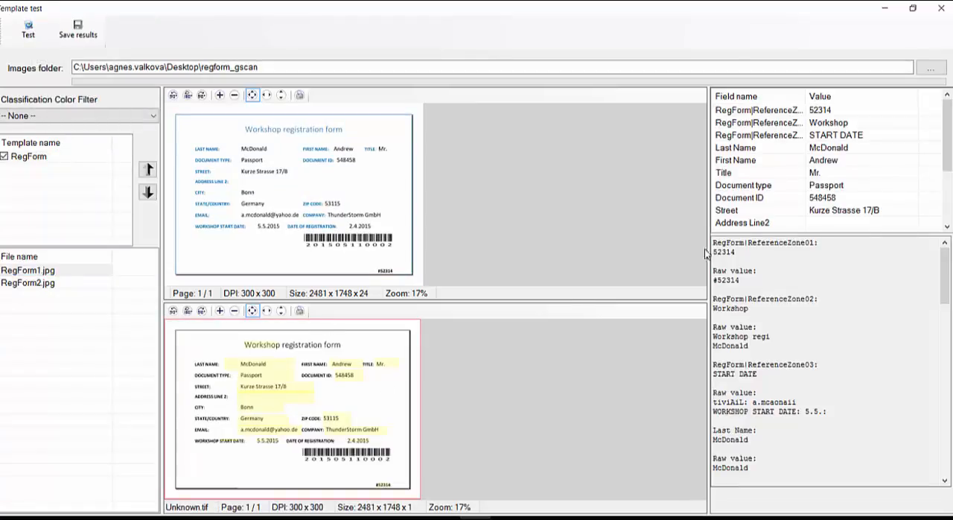
Step: Examine the recognized values from the first reference zone through Registration Date against the form image, and close the test
click(786, 113)
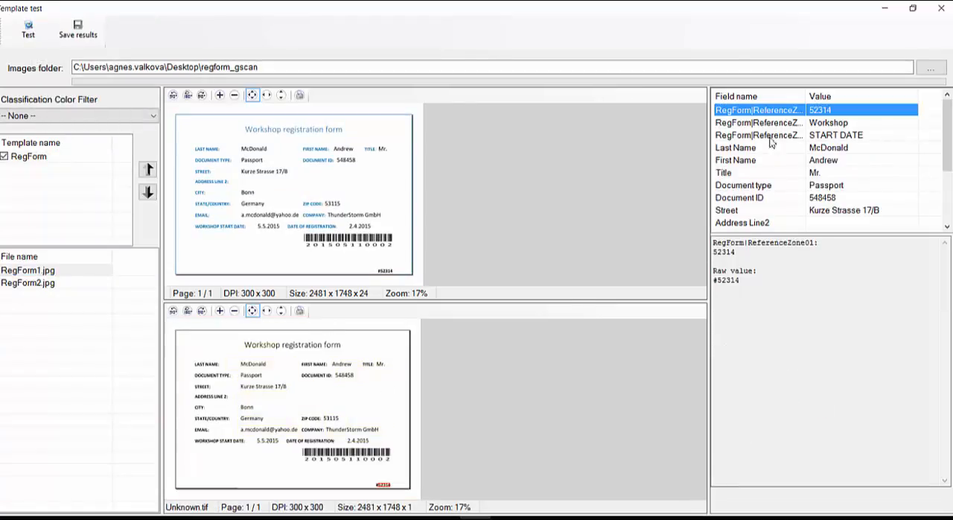
click(754, 149)
click(835, 161)
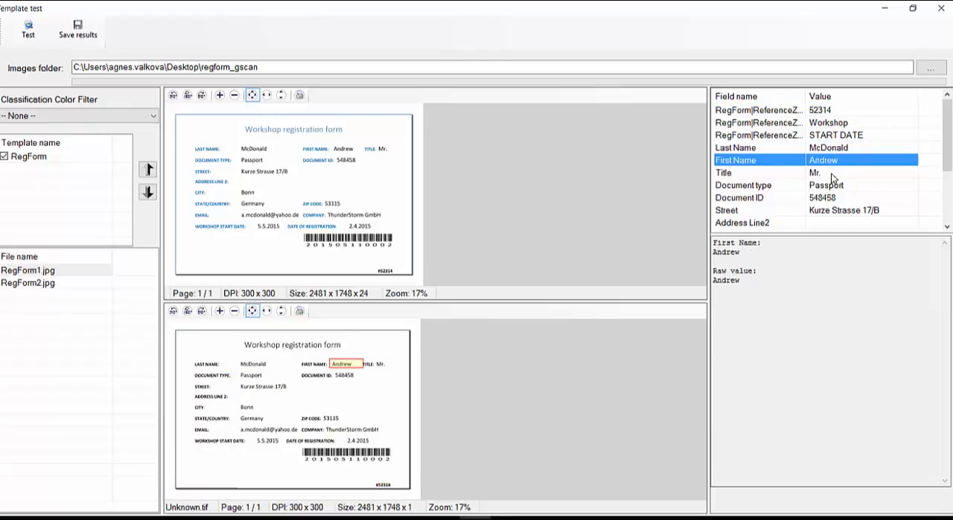
click(833, 173)
click(817, 186)
key(Down)
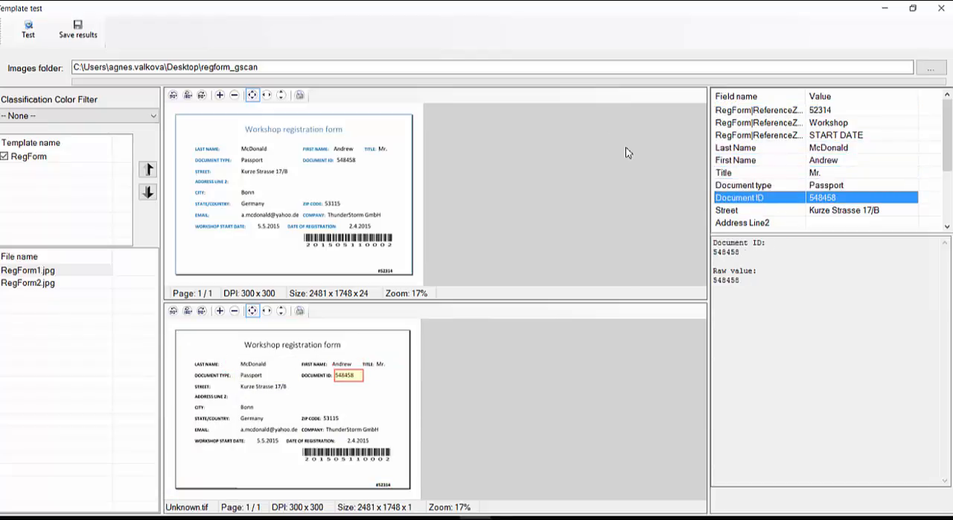
key(Down)
key(Down)
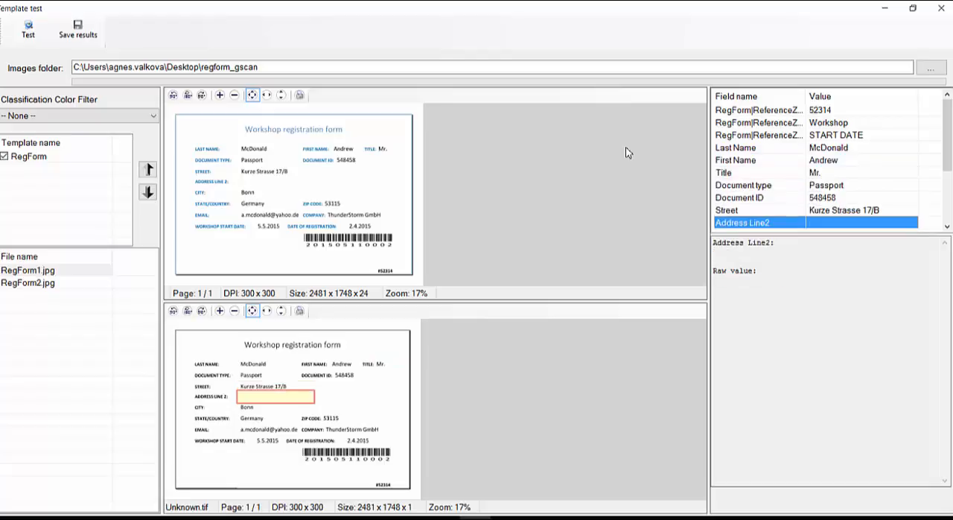
key(Down)
key(Down)
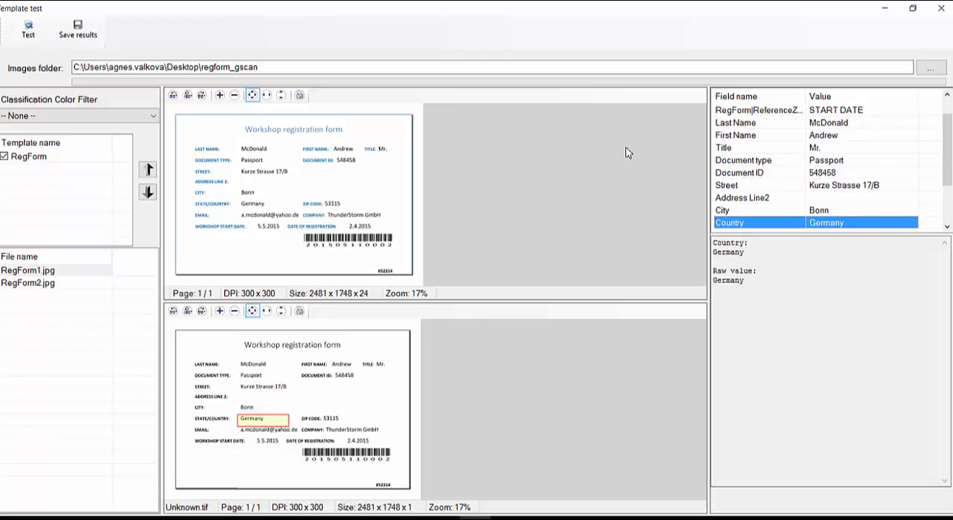
key(Down)
key(Down)
key(Down)
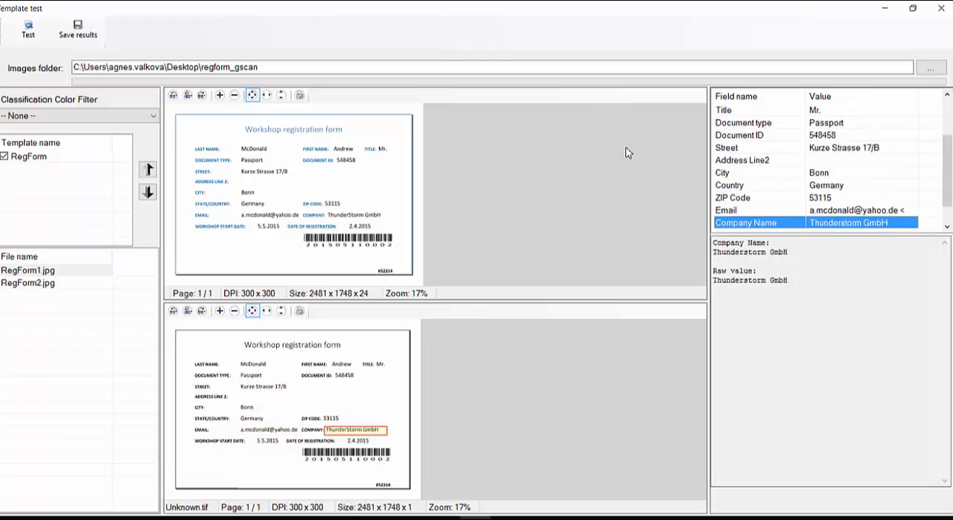
key(Down)
key(Down)
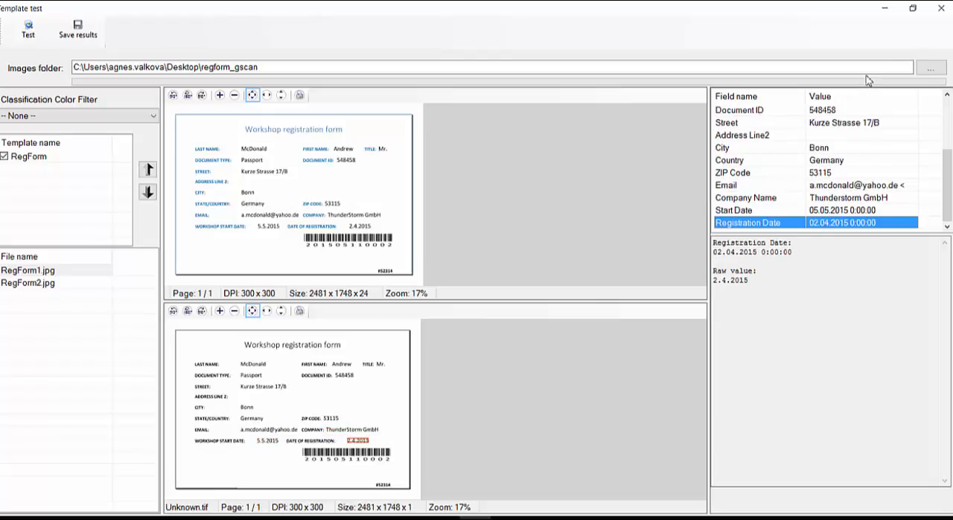
click(940, 10)
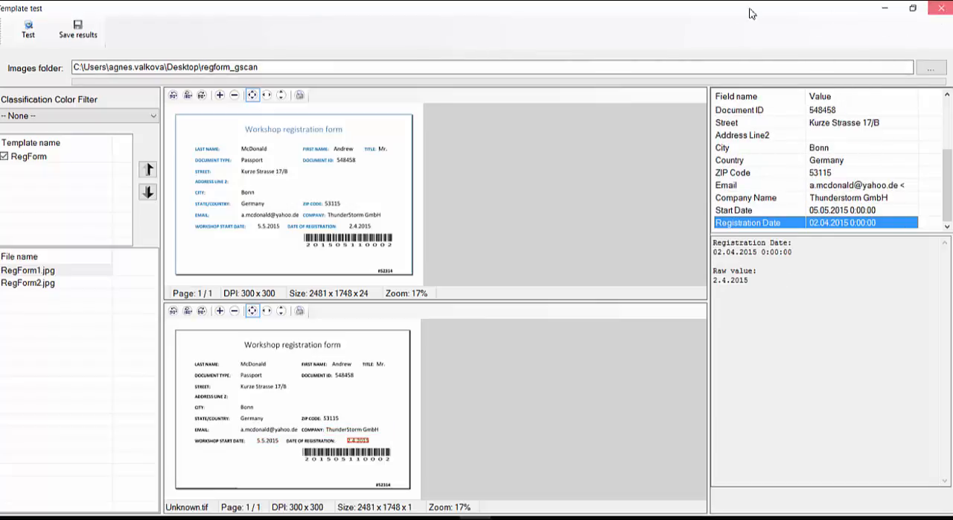
Step: Save the RegForm template and close the template designer
click(41, 28)
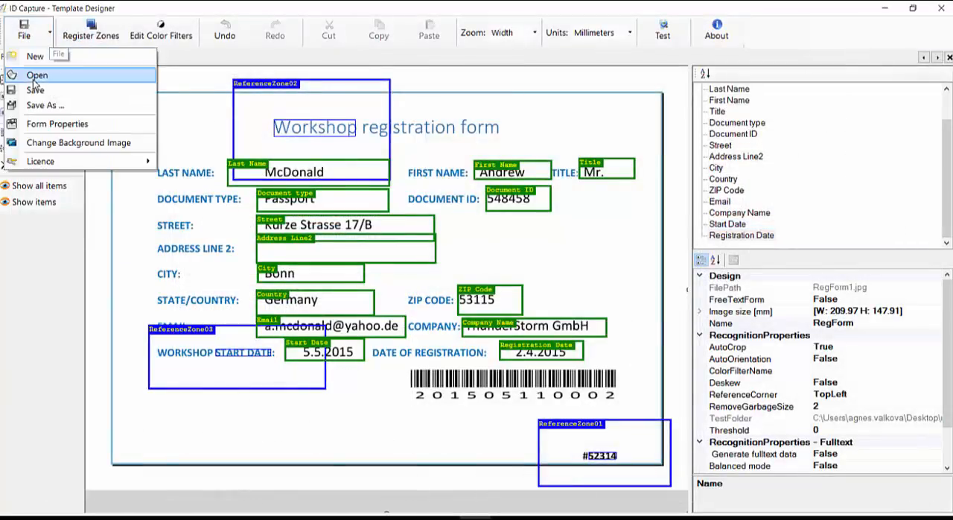
click(31, 88)
click(941, 8)
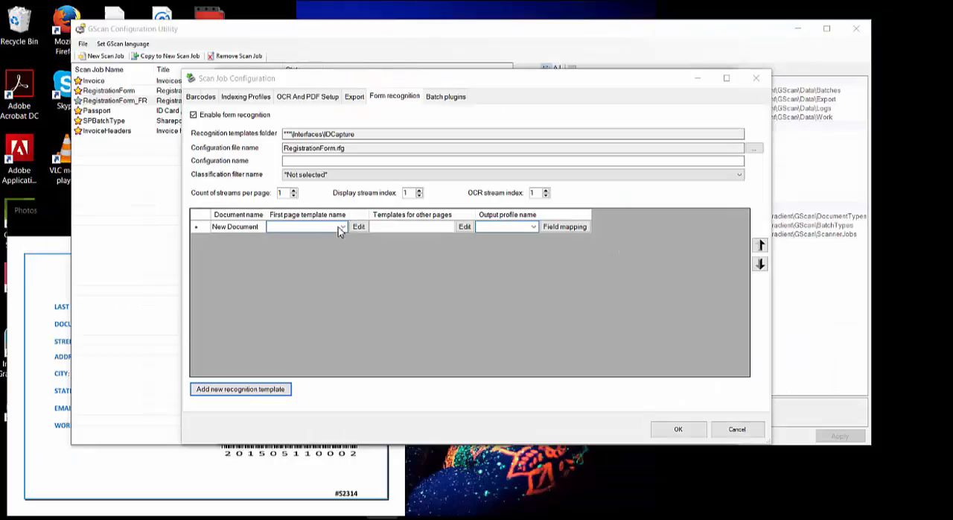
Step: Set the new document's first page template to regform | RegForm and its output profile to RegistrationForm
click(342, 228)
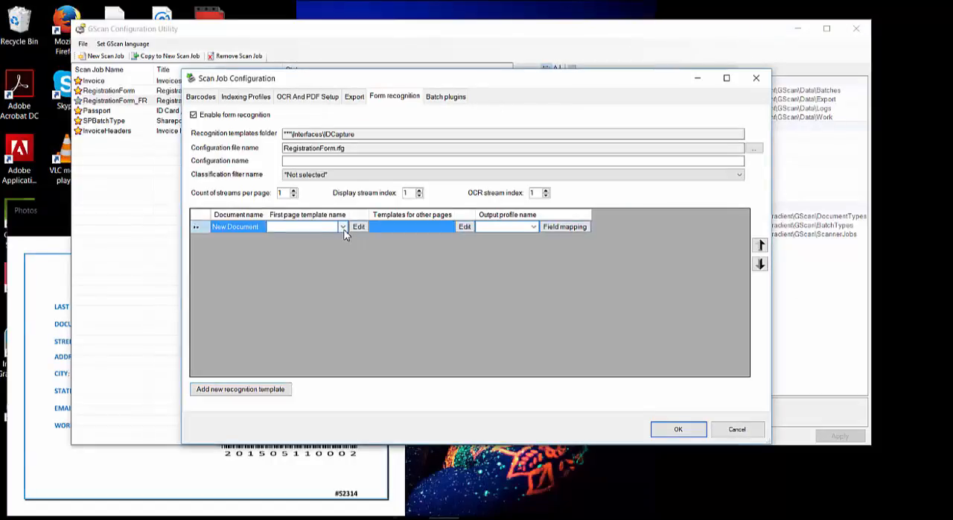
click(344, 228)
click(325, 243)
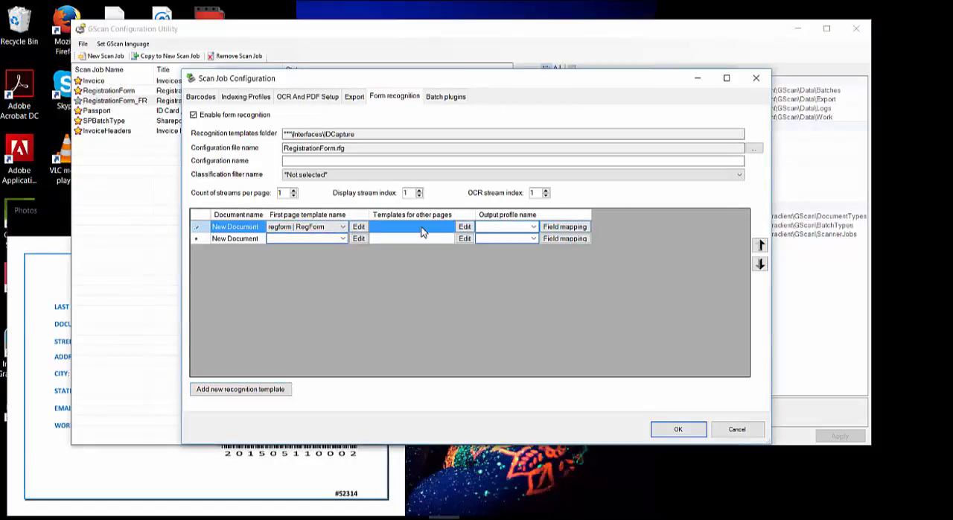
click(533, 228)
click(533, 228)
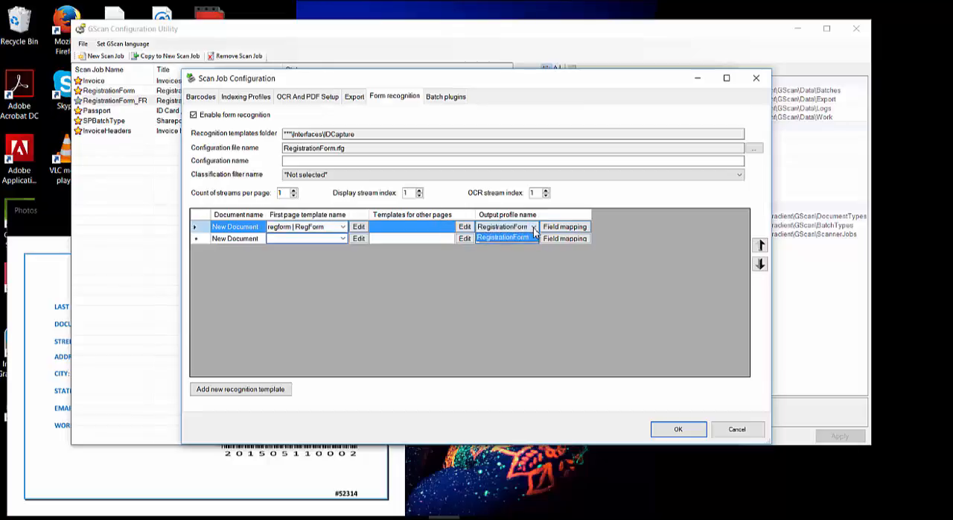
click(524, 239)
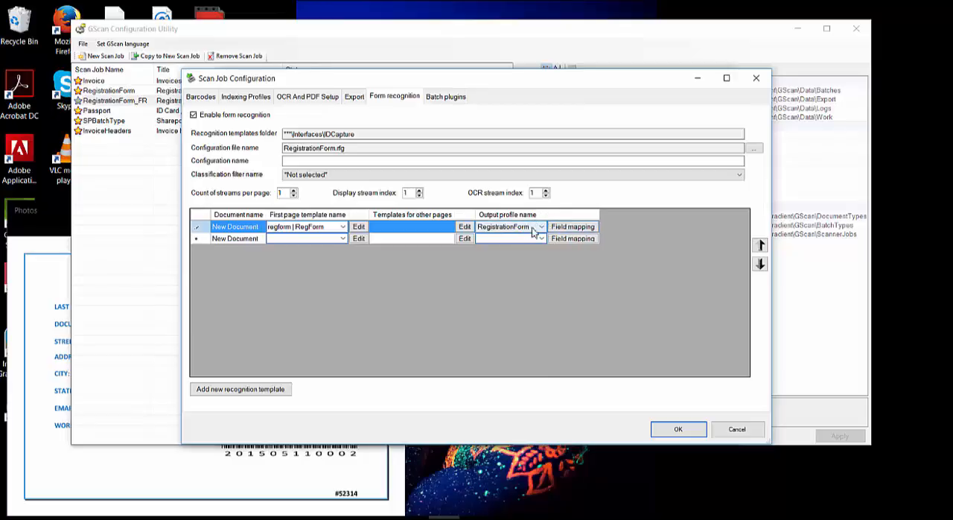
Step: Open the field mapping for the regform document and map the Company field to Company Name (RegForm, regform)
click(585, 232)
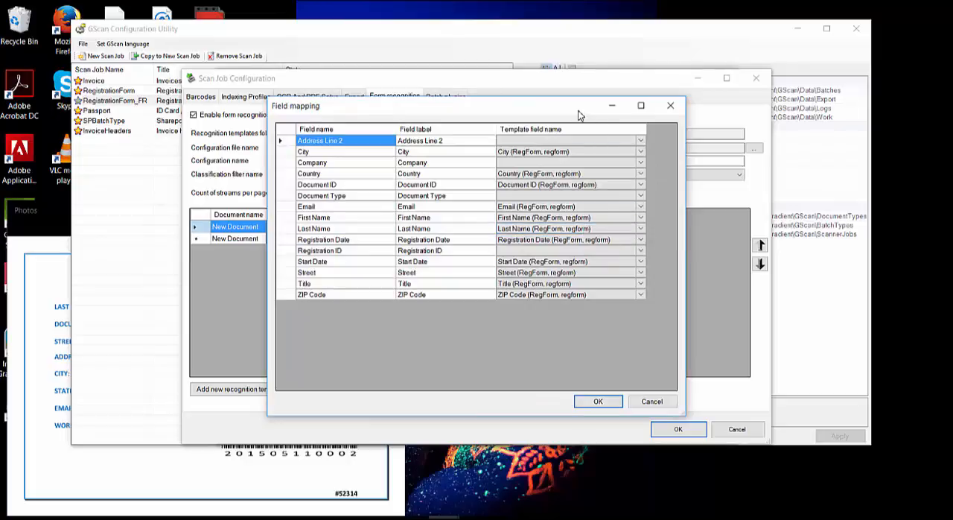
drag(570, 112, 563, 113)
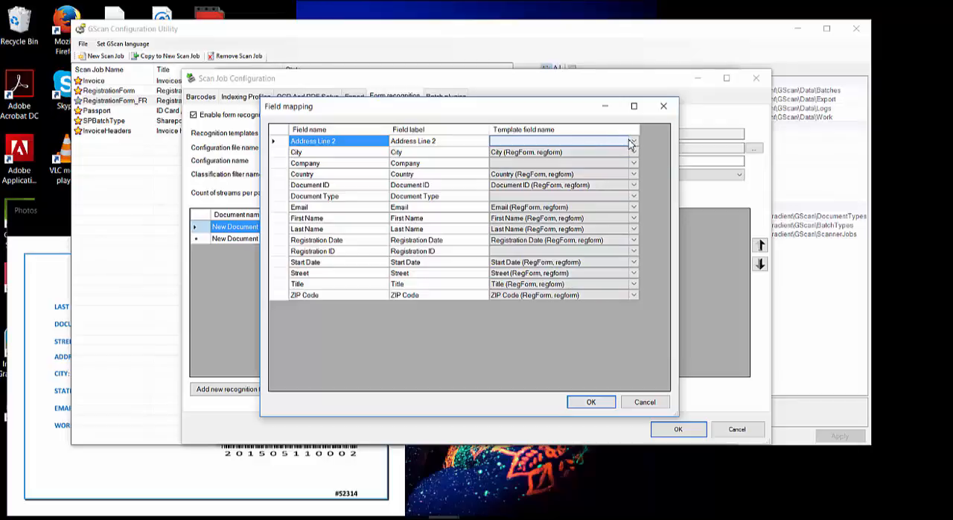
click(633, 165)
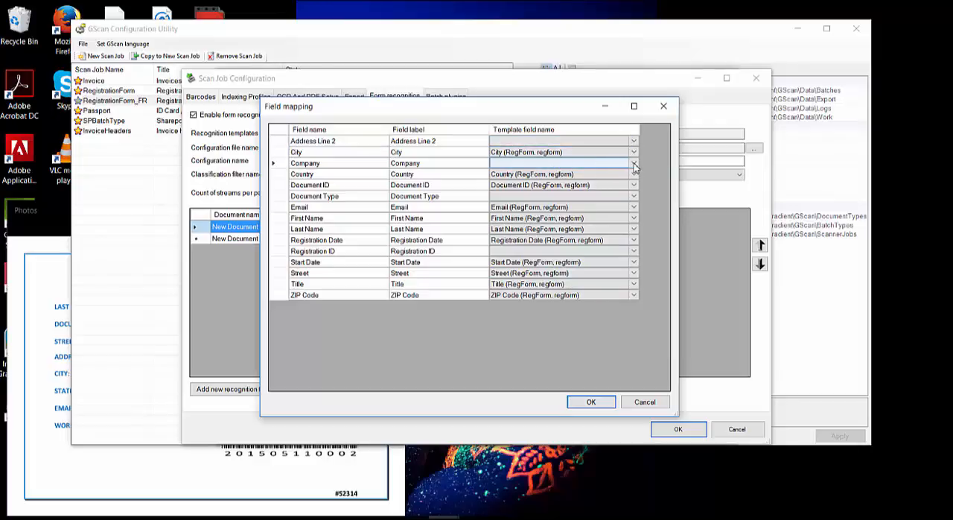
click(634, 165)
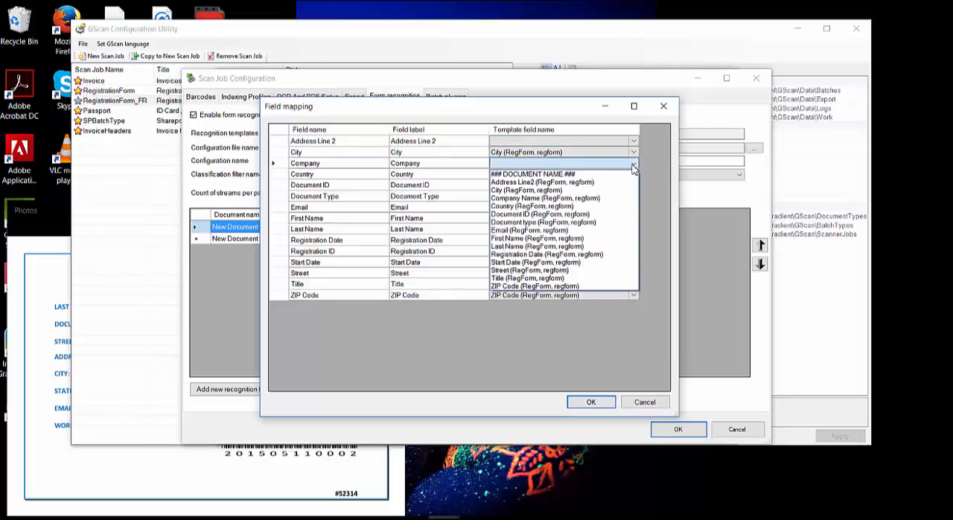
click(583, 198)
Step: Map Address Line 2 to Address Line2 (RegForm, regform) and Document Type to Document type (RegForm, regform)
click(574, 141)
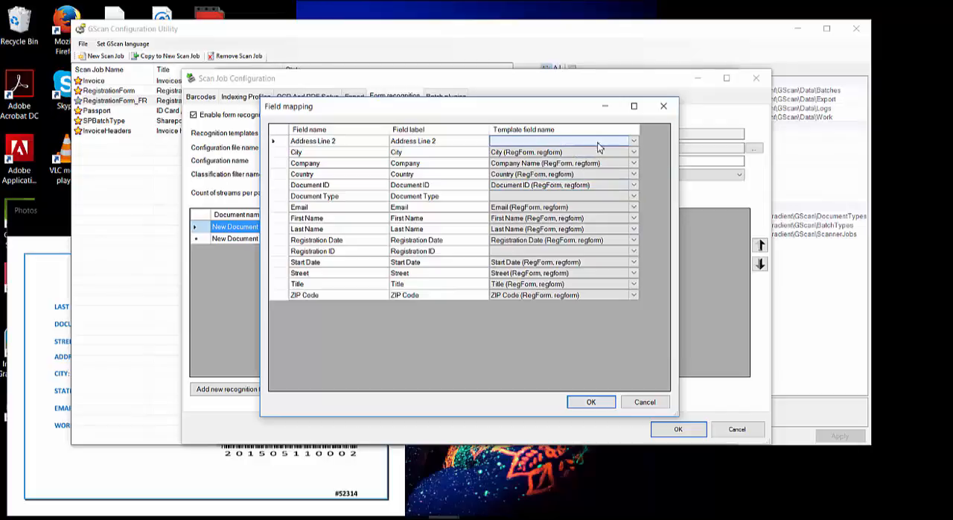
click(632, 142)
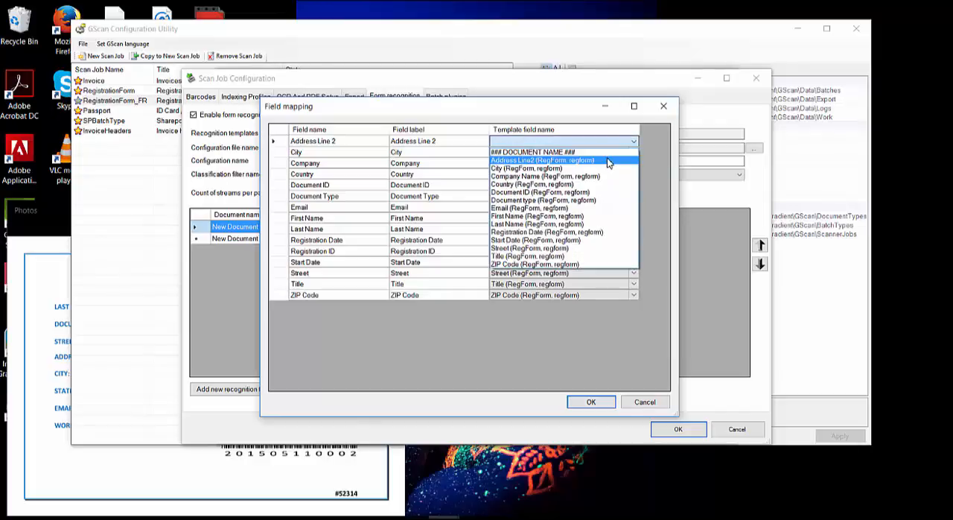
click(609, 159)
click(532, 197)
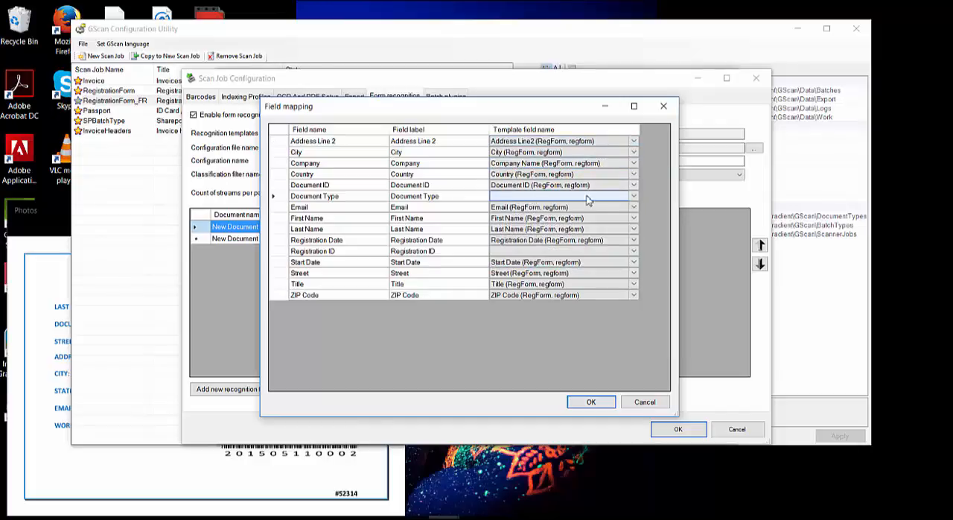
click(633, 198)
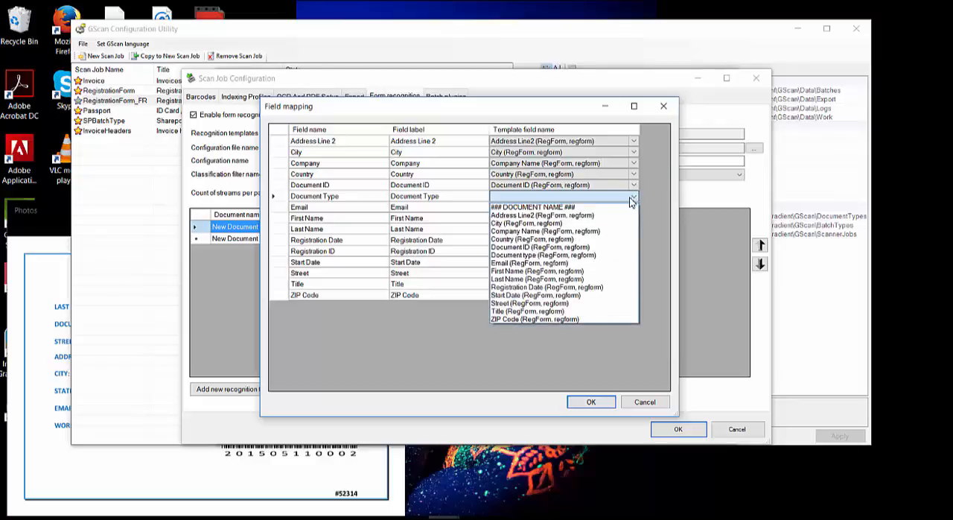
click(568, 256)
click(548, 253)
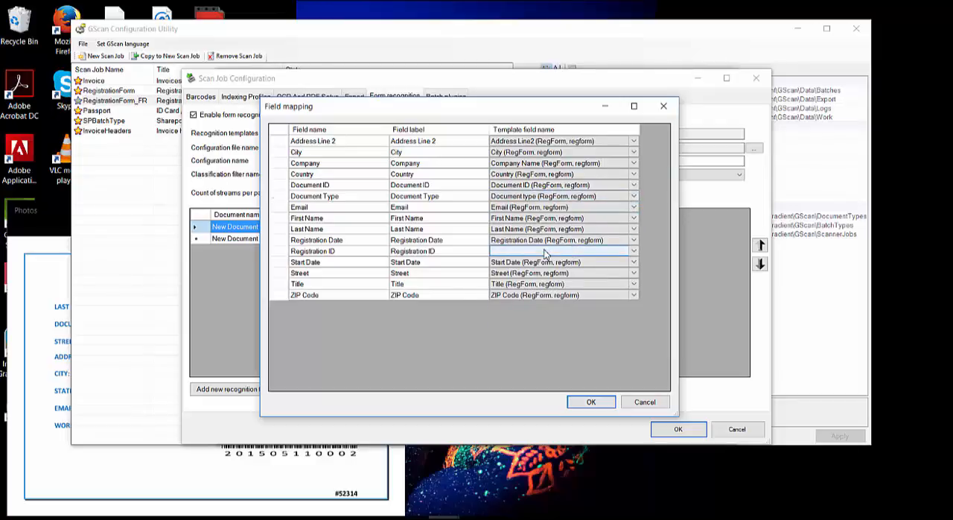
click(633, 251)
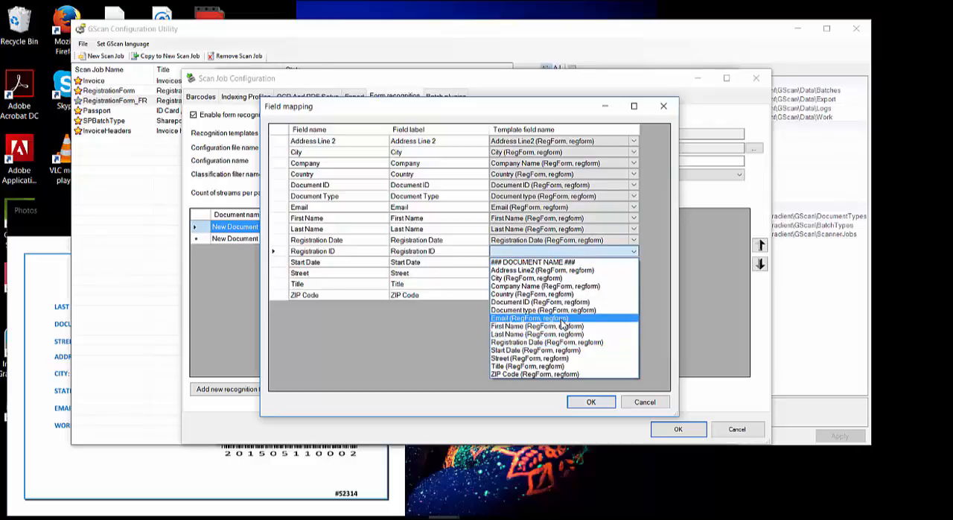
click(648, 291)
Step: Accept the field mapping and save the scan job configuration
click(592, 403)
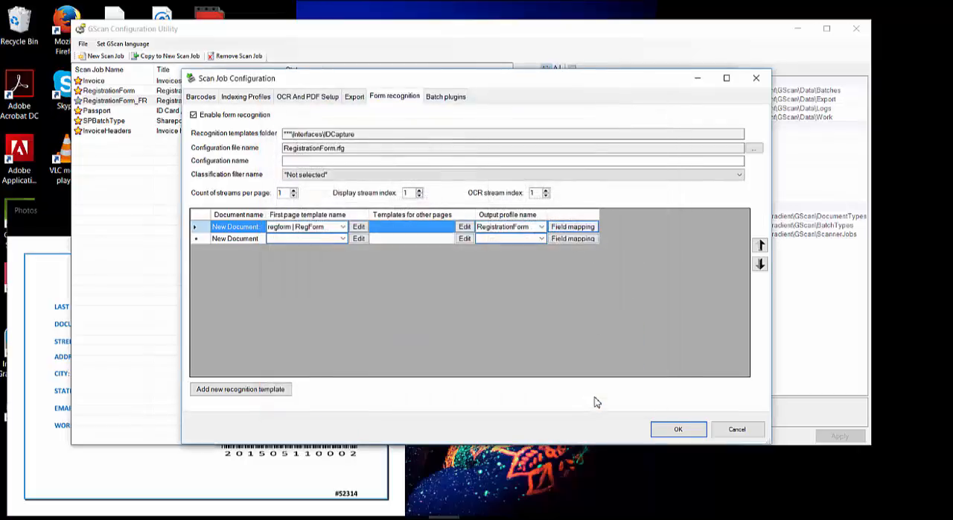
click(672, 429)
click(642, 435)
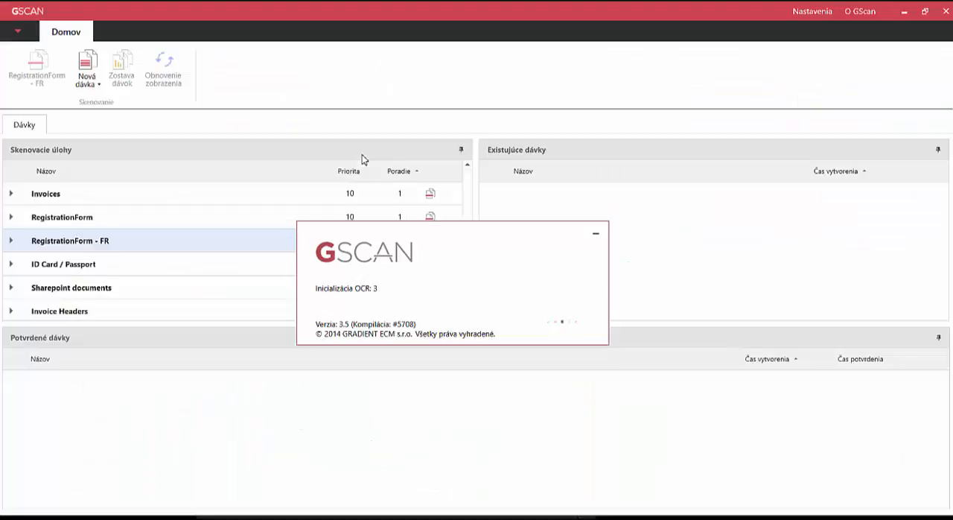
Step: Start a new batch in GScan from the RegistrationForm - FR scan job and import RegForm1 and RegForm2 into it
double_click(104, 242)
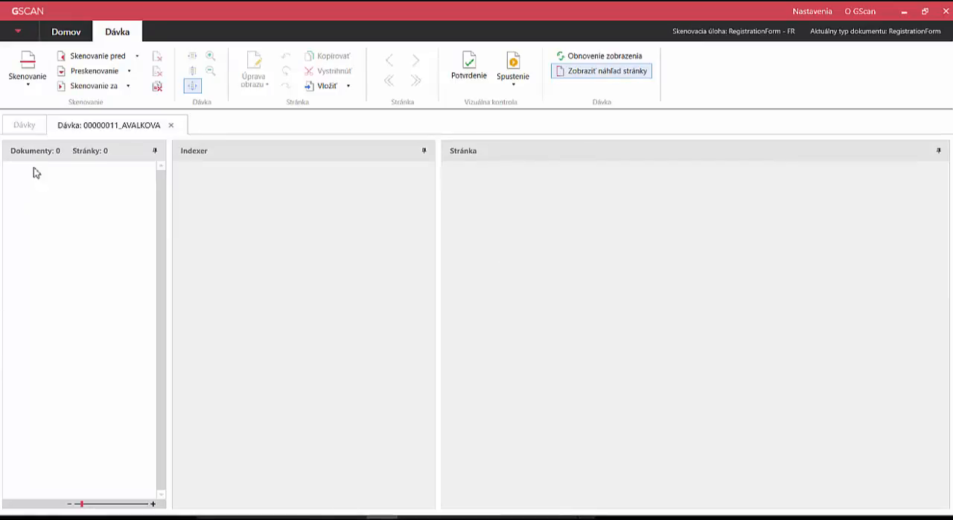
click(33, 83)
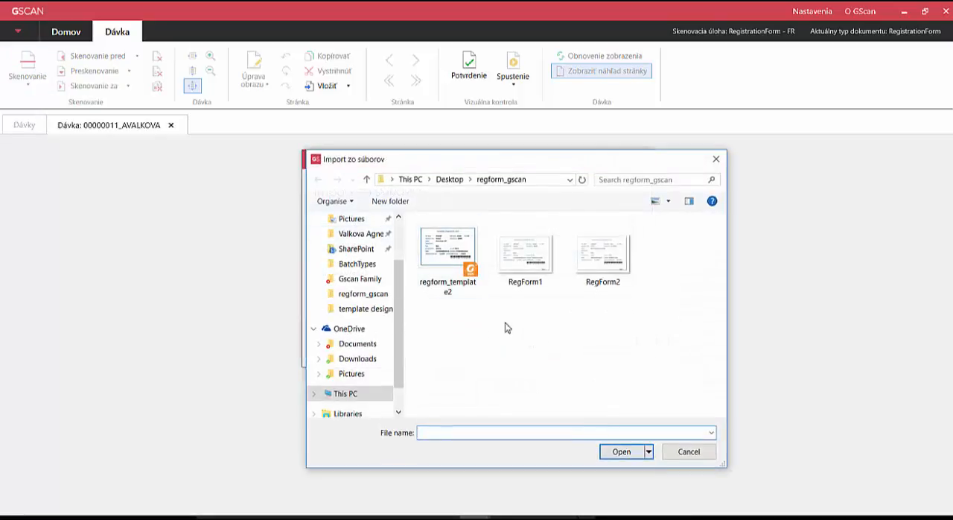
click(526, 271)
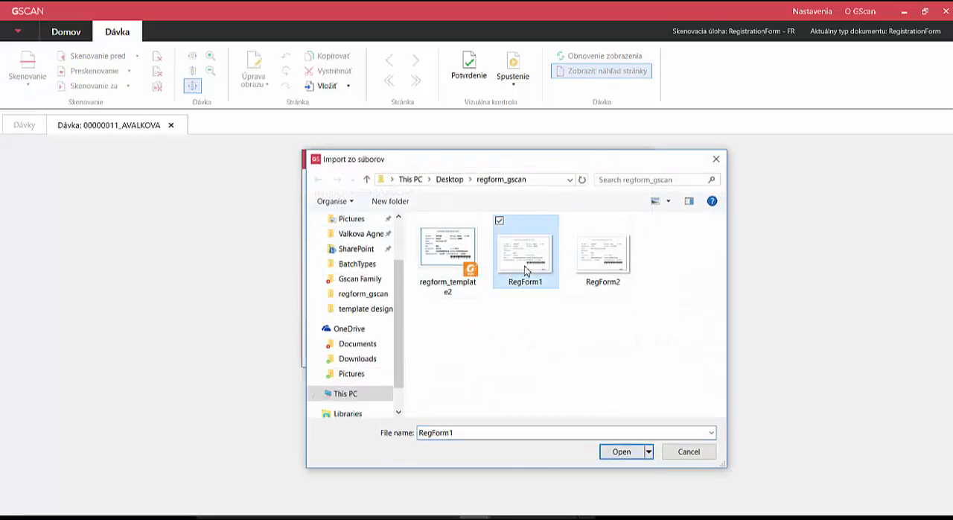
ctrl+click(606, 272)
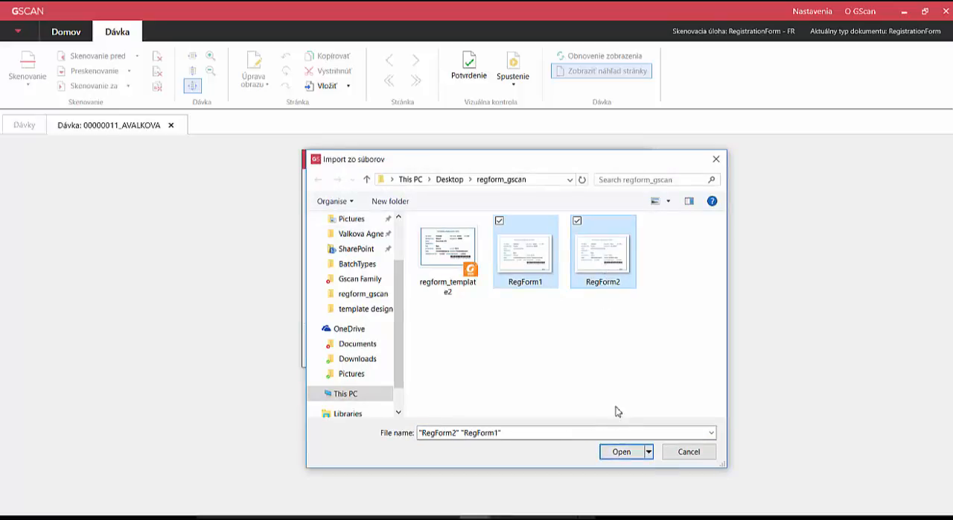
click(624, 456)
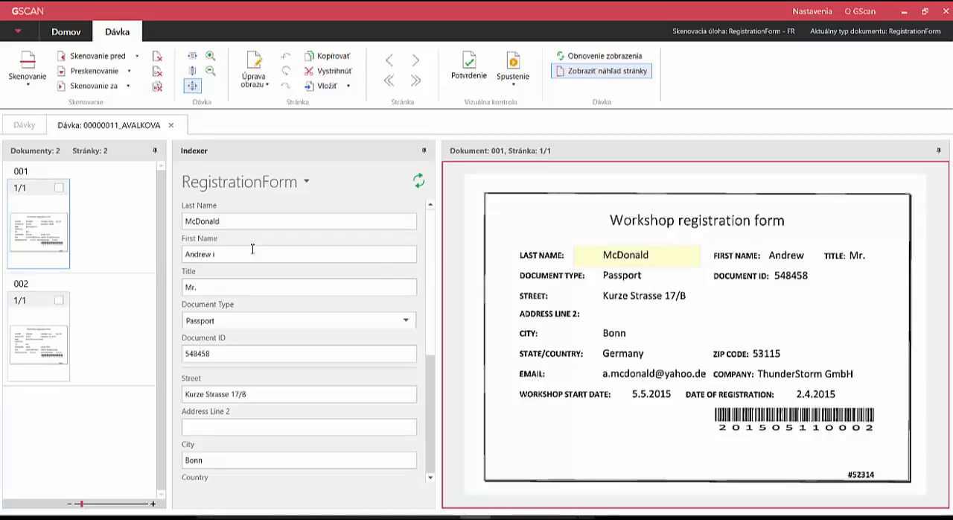
Step: Remove the stray trailing letter from the First Name field of document 001
click(230, 260)
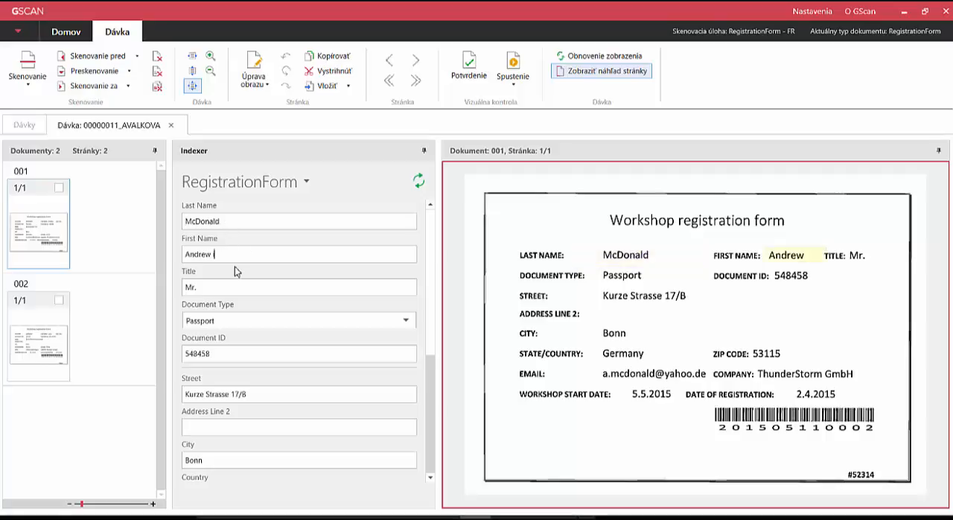
key(Tab)
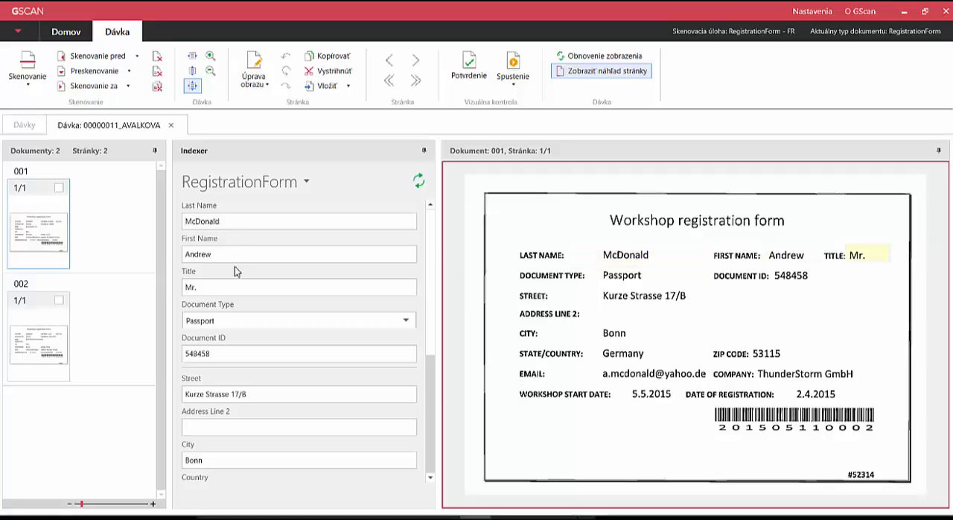
key(Tab)
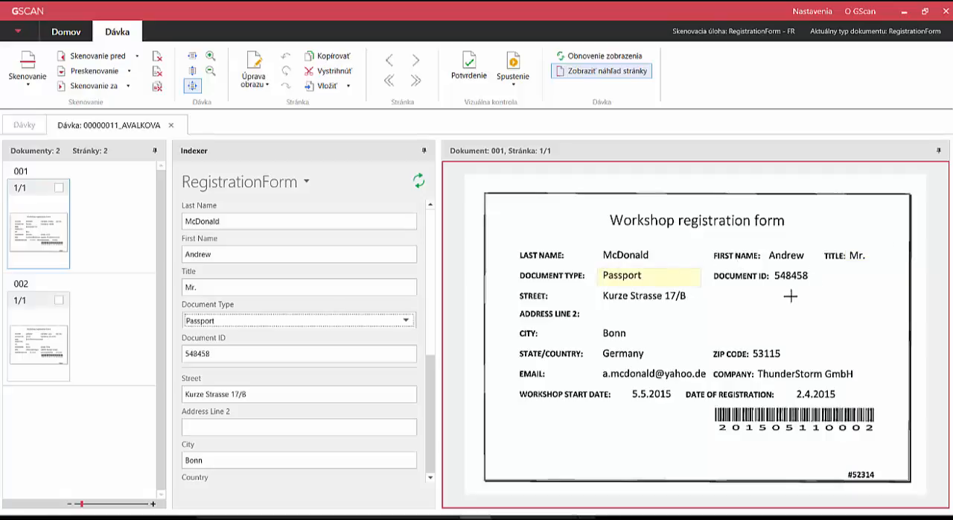
Step: Check the remaining index fields of document 001 through Registration ID against the form image and confirm the document
key(Tab)
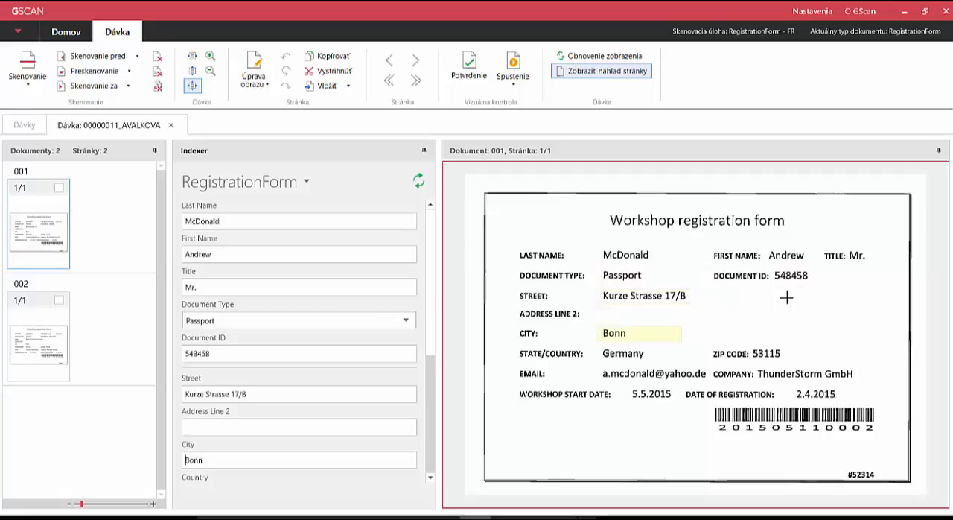
key(Tab)
key(Tab)
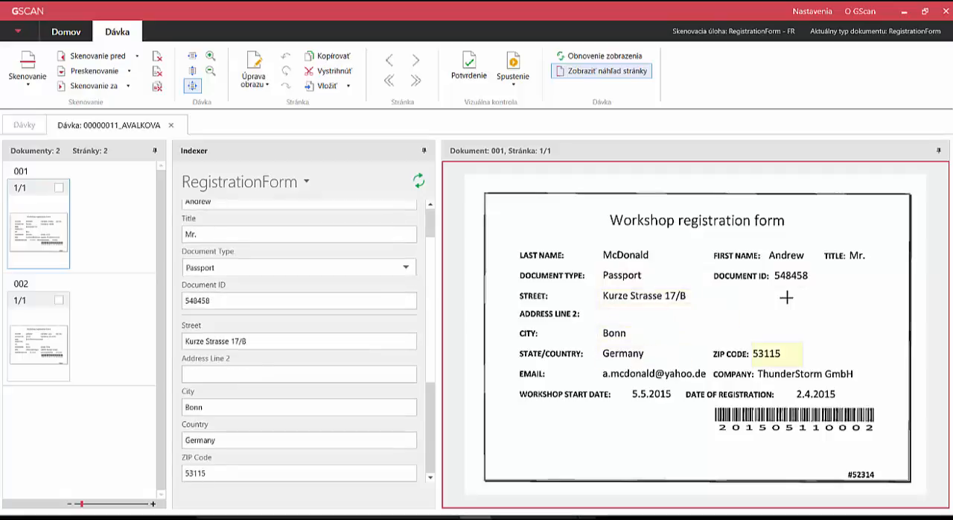
key(Tab)
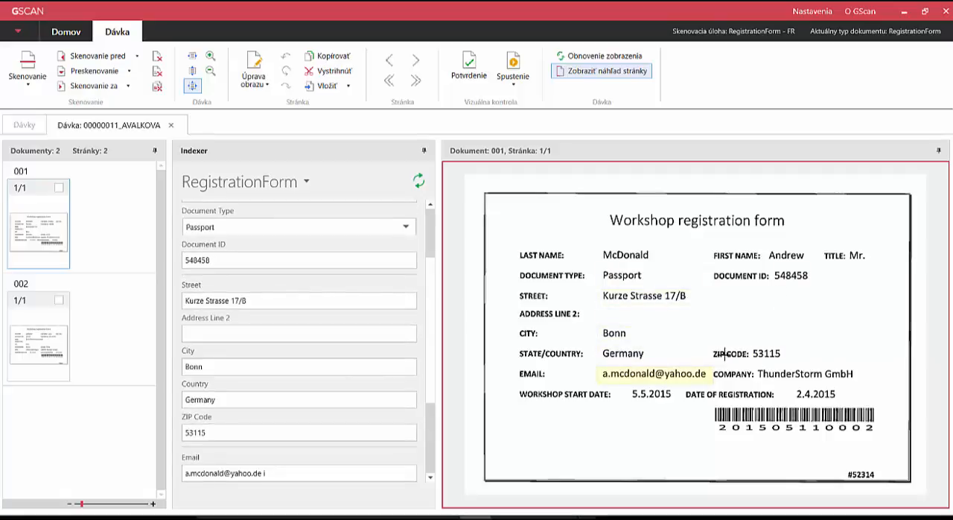
key(Tab)
key(Tab)
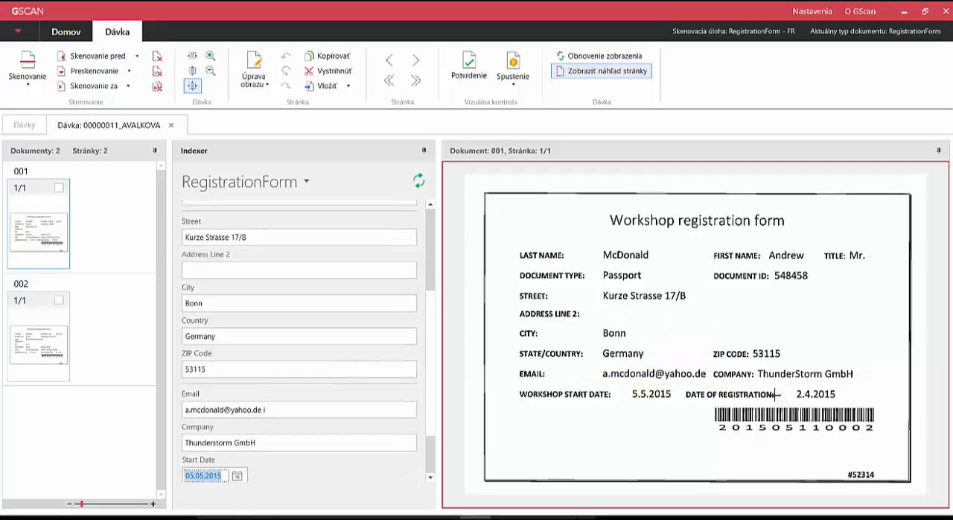
key(Tab)
key(Tab)
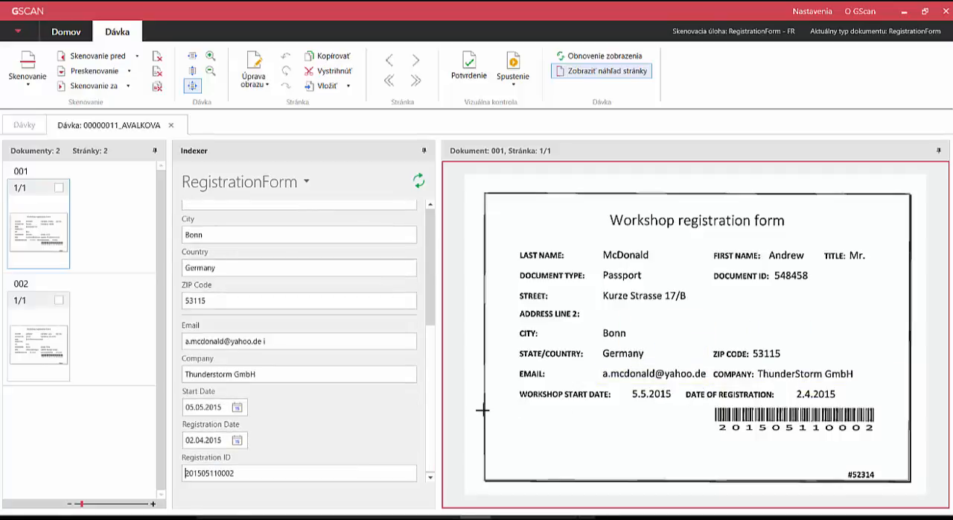
key(Tab)
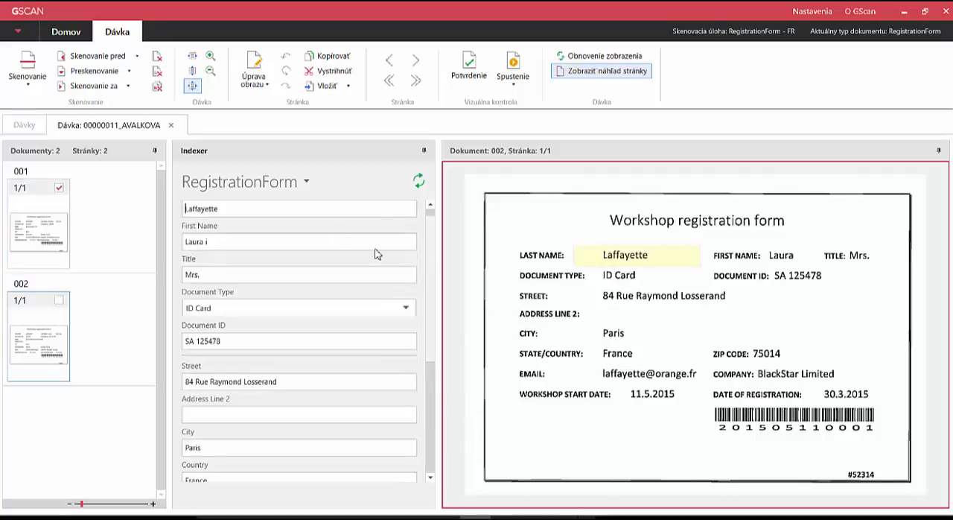
Step: Remove the stray trailing letter from document 002's First Name, and confirm the document together with its batch
click(247, 239)
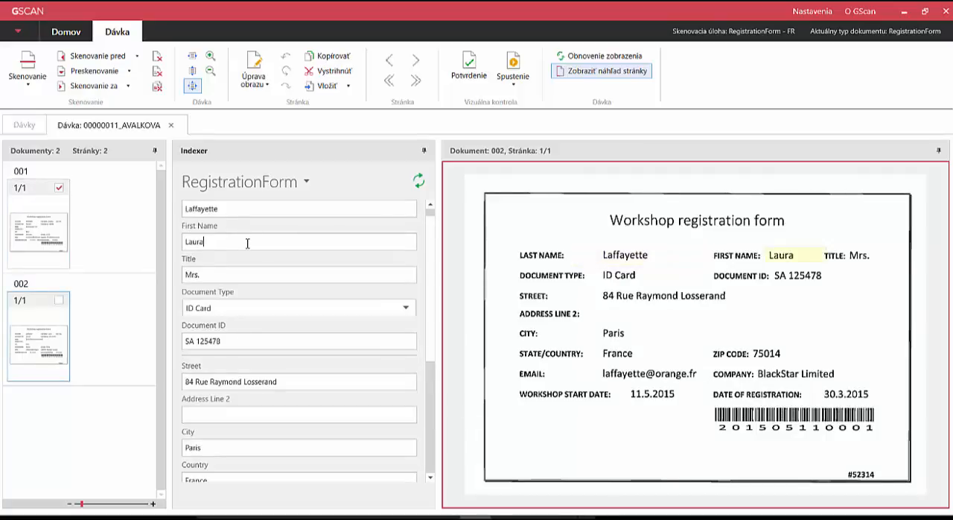
key(Tab)
key(Tab)
key(Tab)
key(Tab)
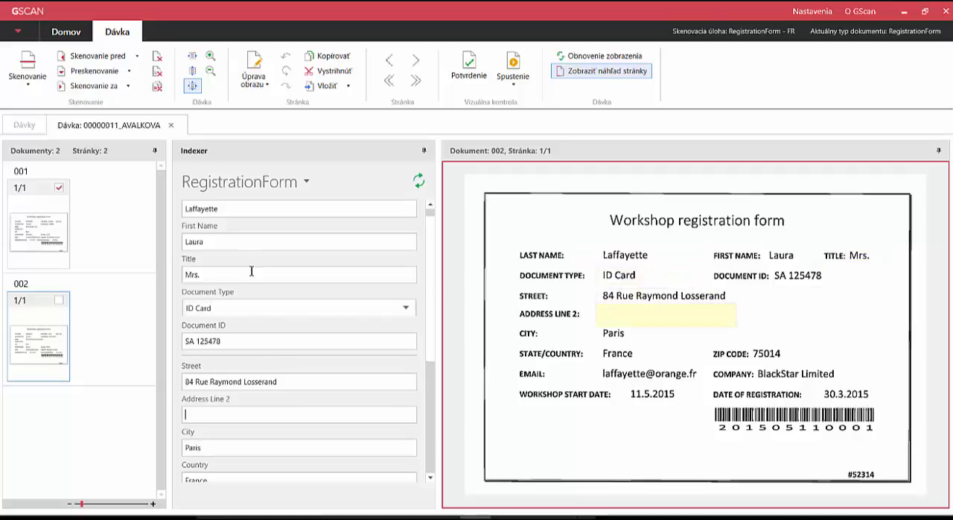
key(ctrl+s)
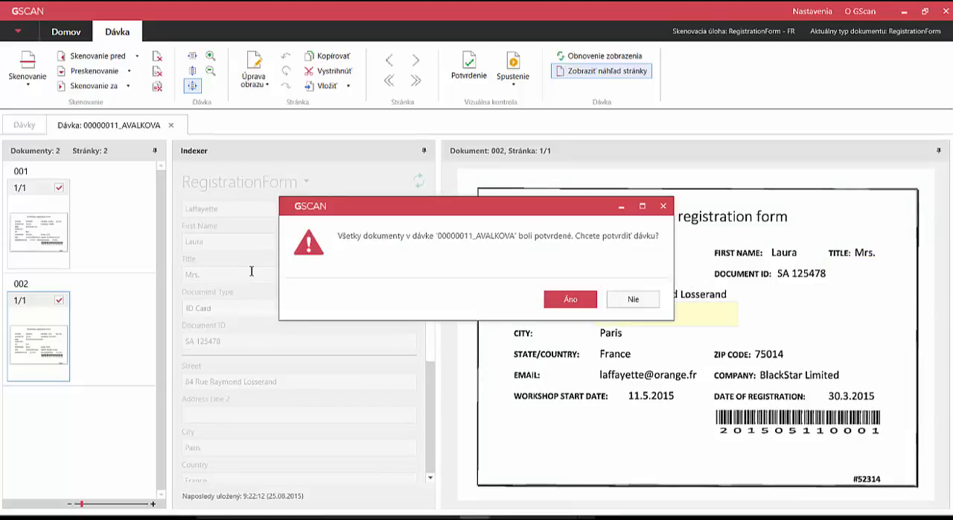
click(570, 299)
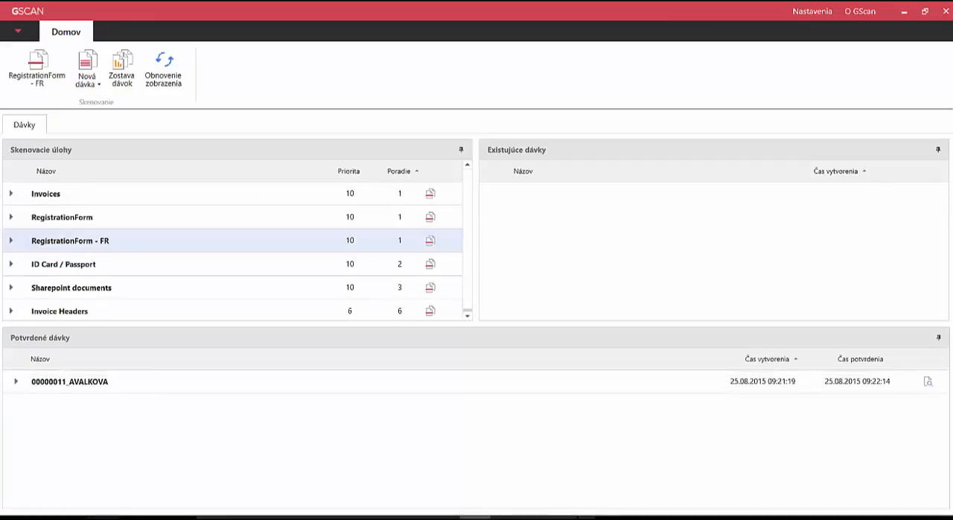
Step: Switch to File Explorer and open the exported batch's folder inside the Export folder on Local Disk (C:)
mouse_move(102, 517)
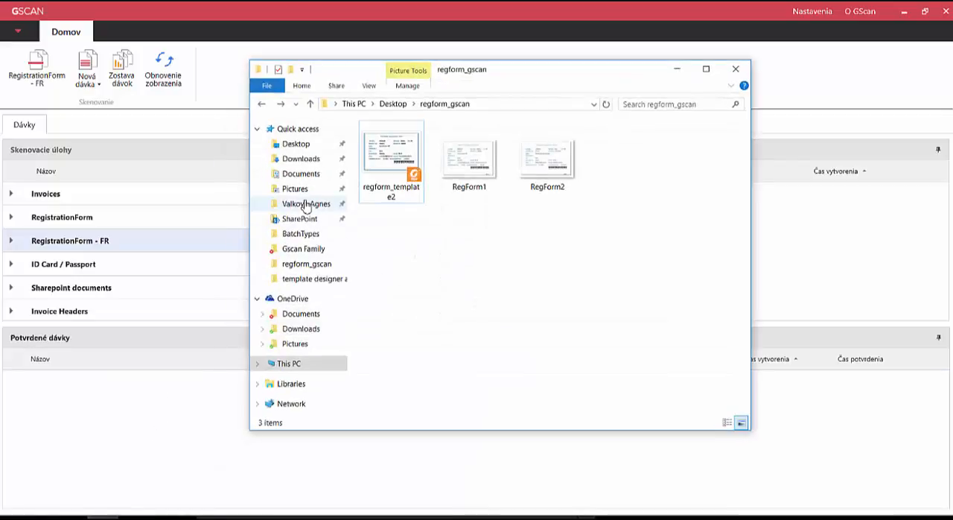
click(367, 109)
double_click(406, 285)
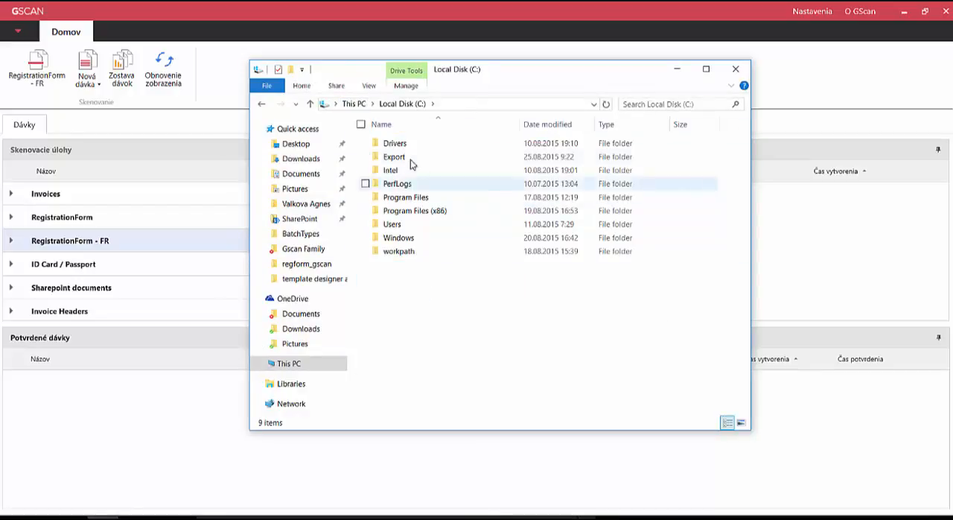
double_click(411, 158)
double_click(413, 171)
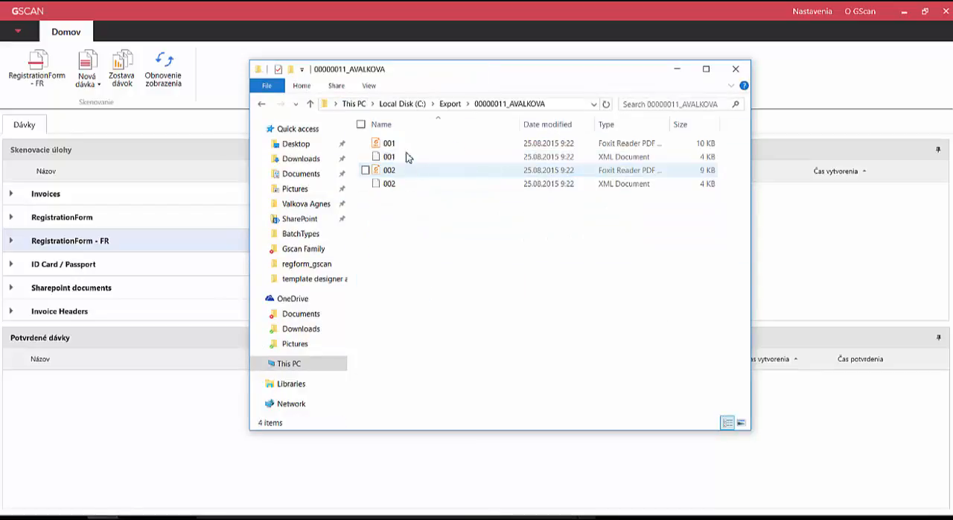
Step: Open the exported 001 XML document, examine its index items from Last Name through Start Date, and close it
click(395, 143)
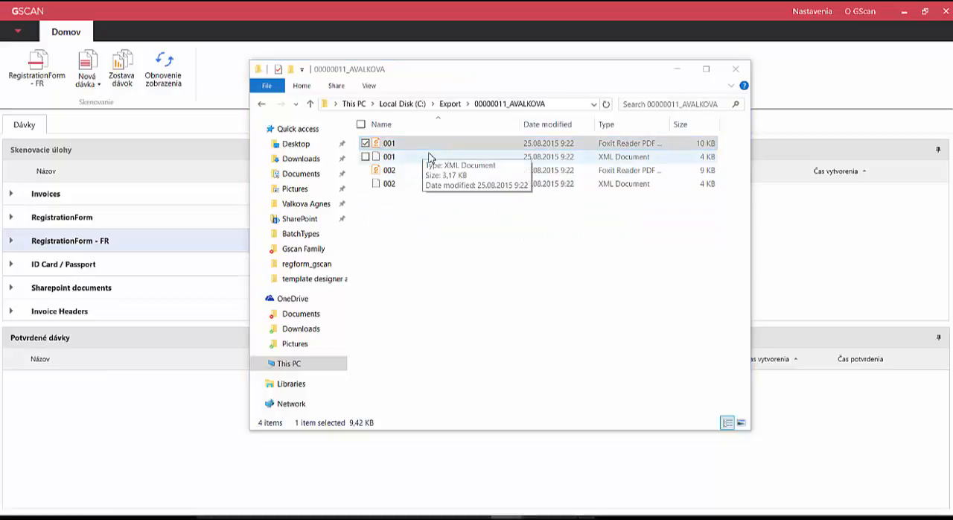
double_click(417, 157)
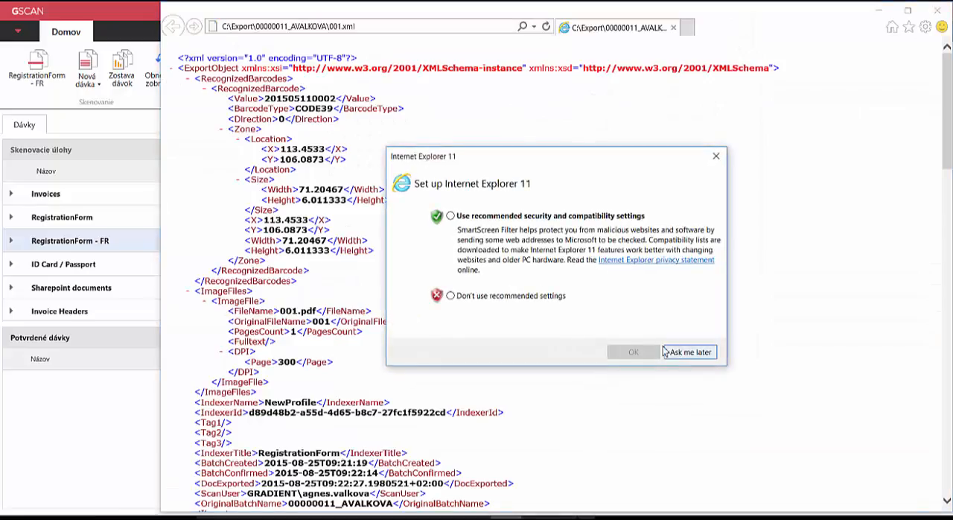
click(717, 158)
scroll(355, 200, down, 6)
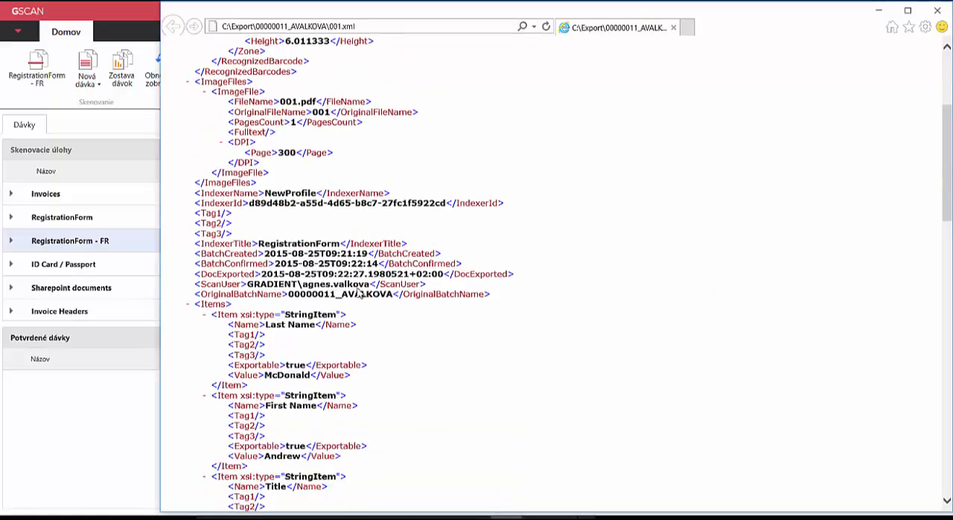
scroll(335, 277, down, 7)
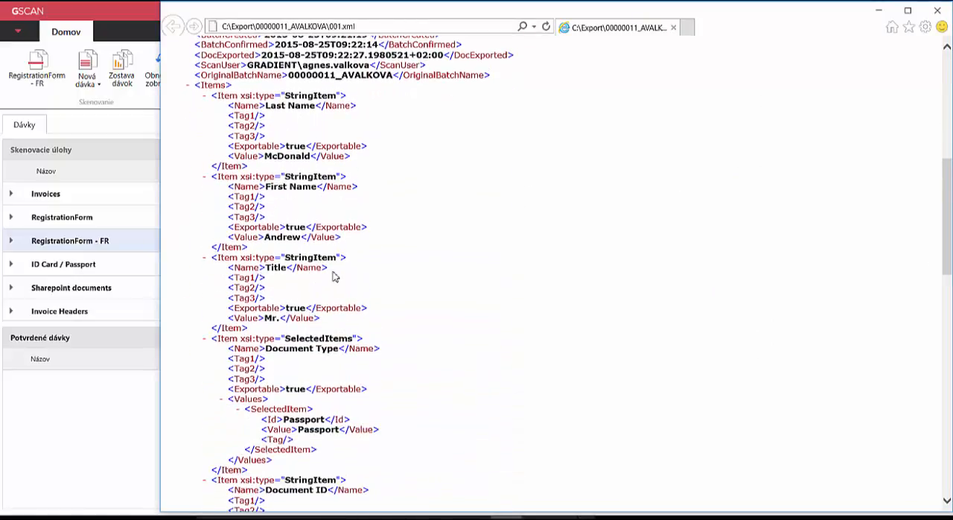
scroll(335, 277, down, 7)
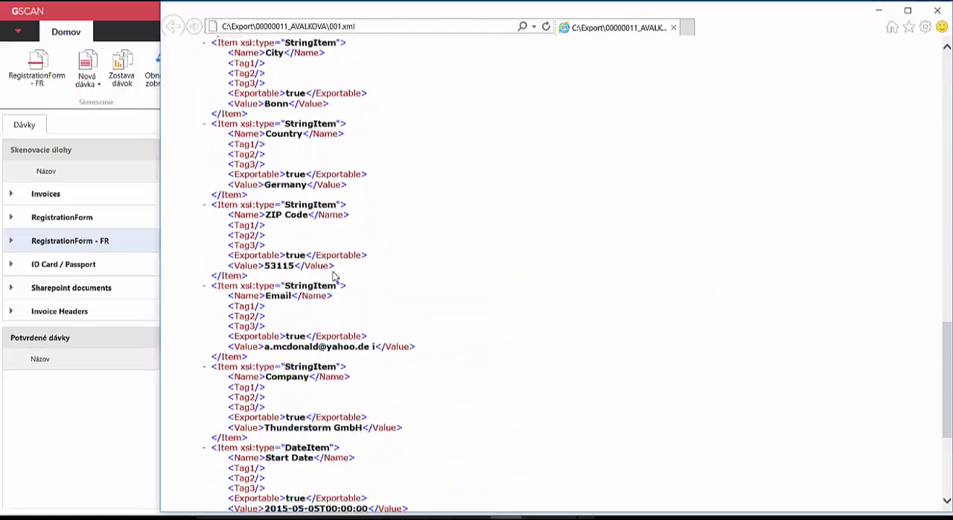
click(936, 14)
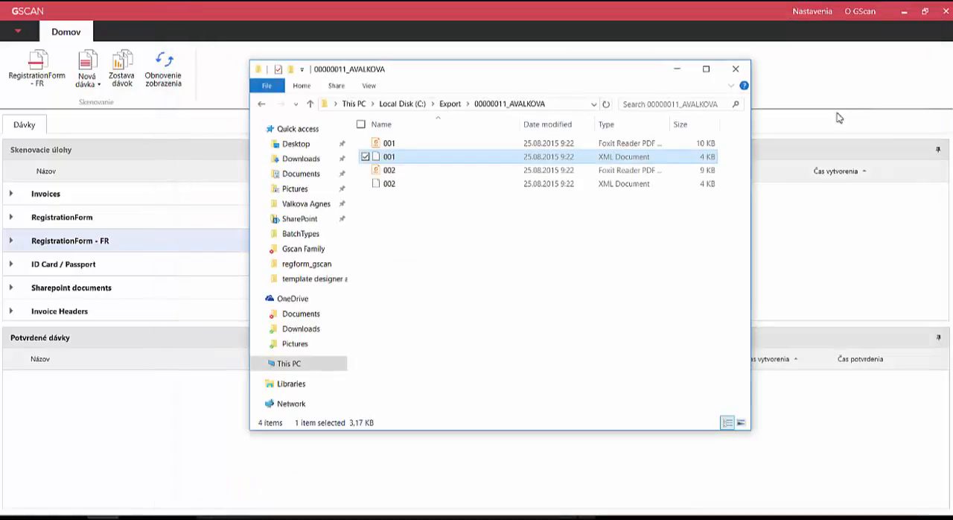